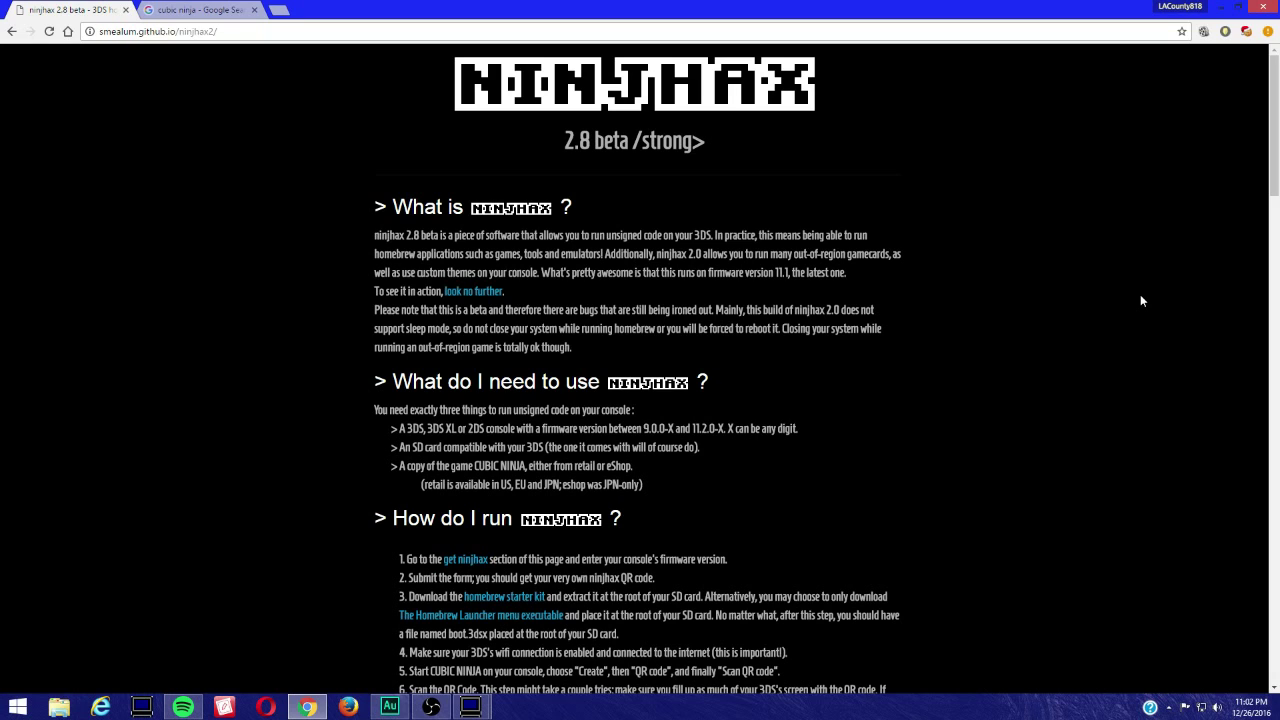
- View the Cubic Ninja image search results in the other browser tab and return to the ninjhax page
{"action": "left_click", "coordinate": [195, 10]}
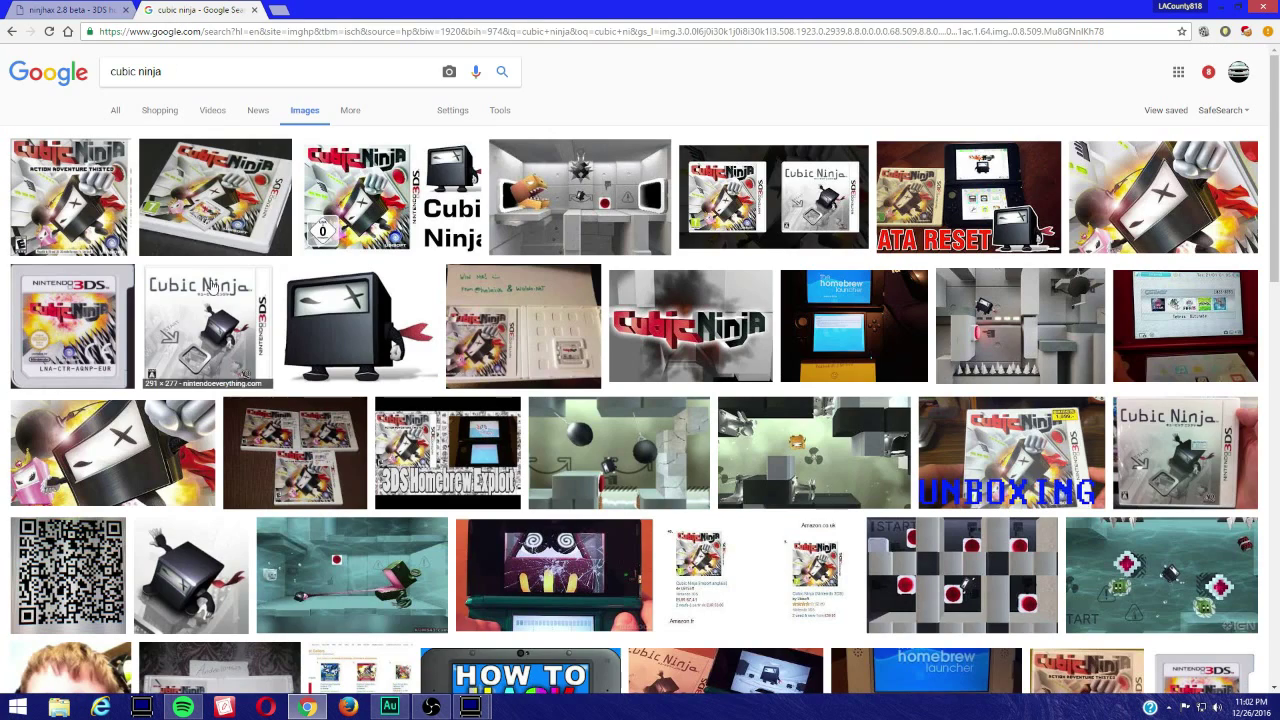
{"action": "left_click", "coordinate": [78, 8]}
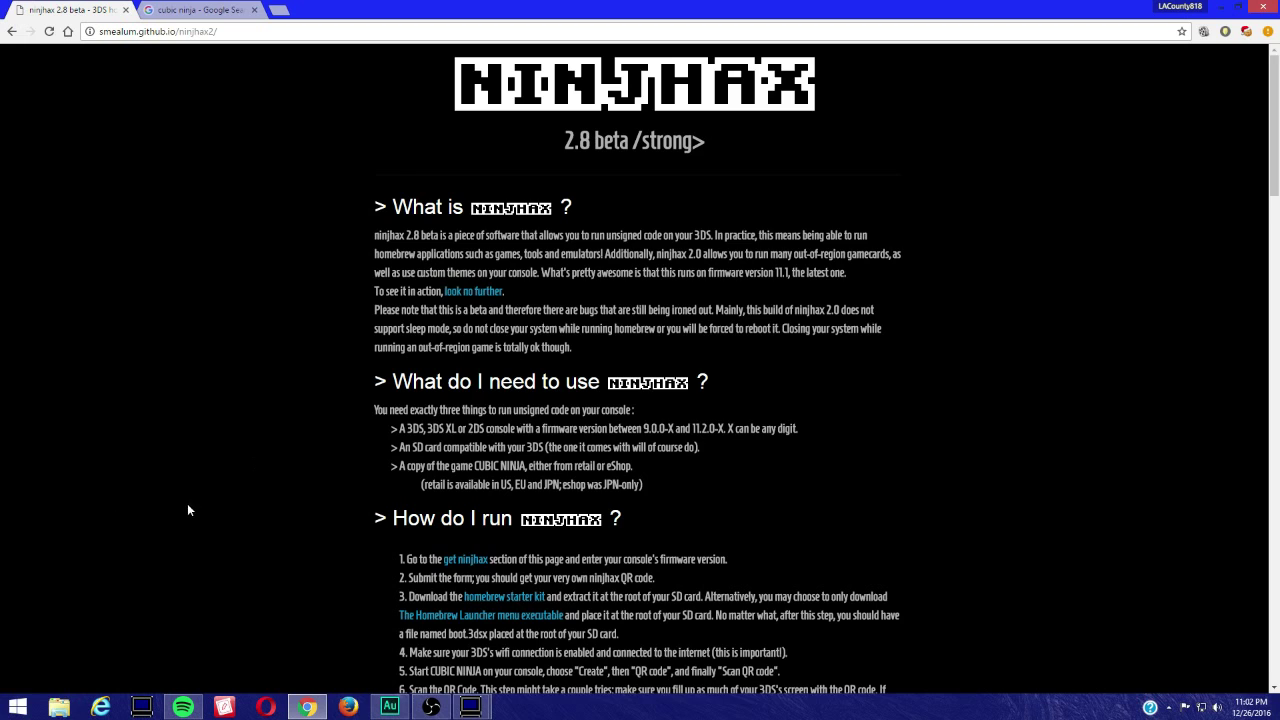
- Download the homebrew starter kit from the ninjhax page, open the downloaded archive and dismiss the WinRAR license notice
{"action": "scroll", "coordinate": [187, 510], "scroll_direction": "down", "scroll_amount": 1}
{"action": "left_click", "coordinate": [475, 530]}
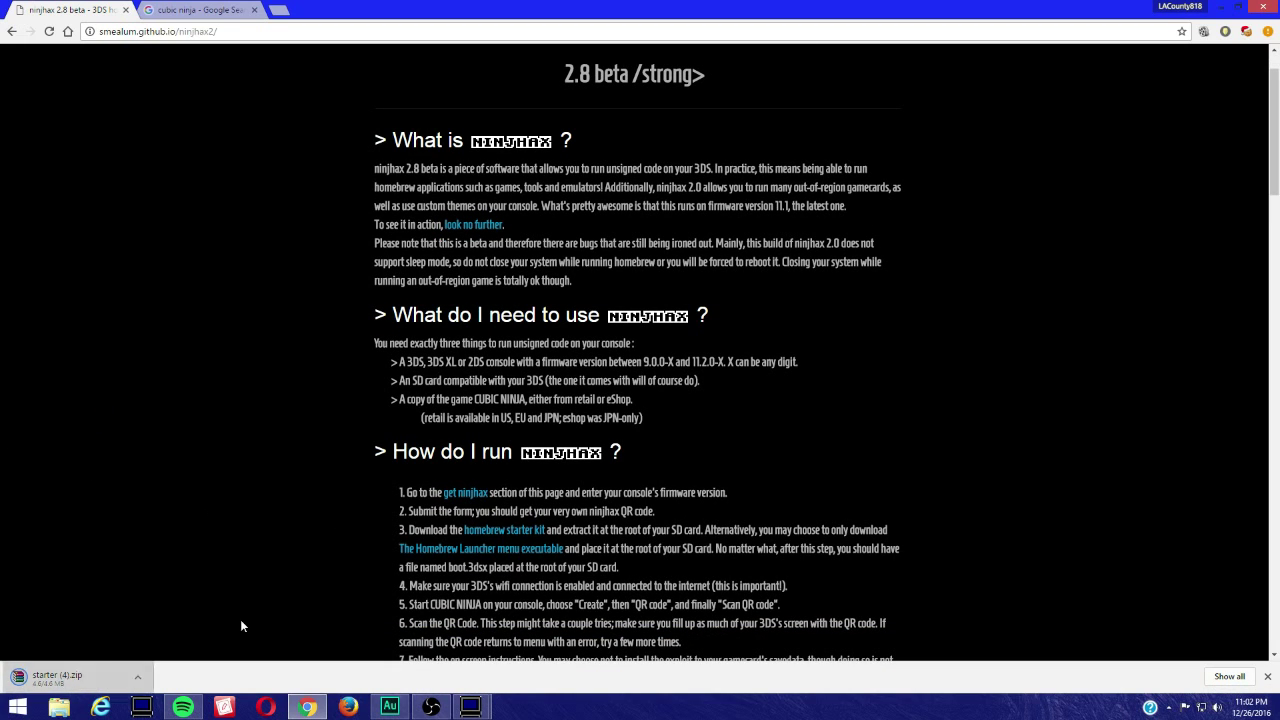
{"action": "left_click", "coordinate": [100, 676]}
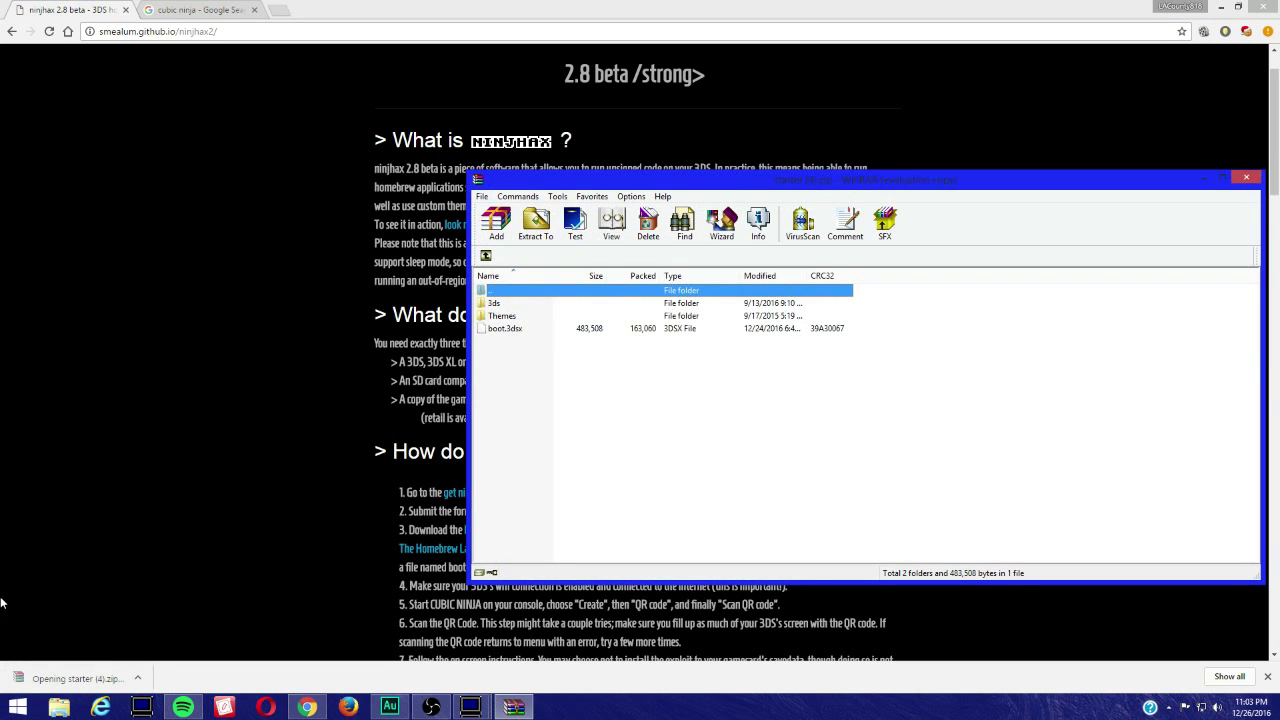
{"action": "right_click", "coordinate": [52, 710]}
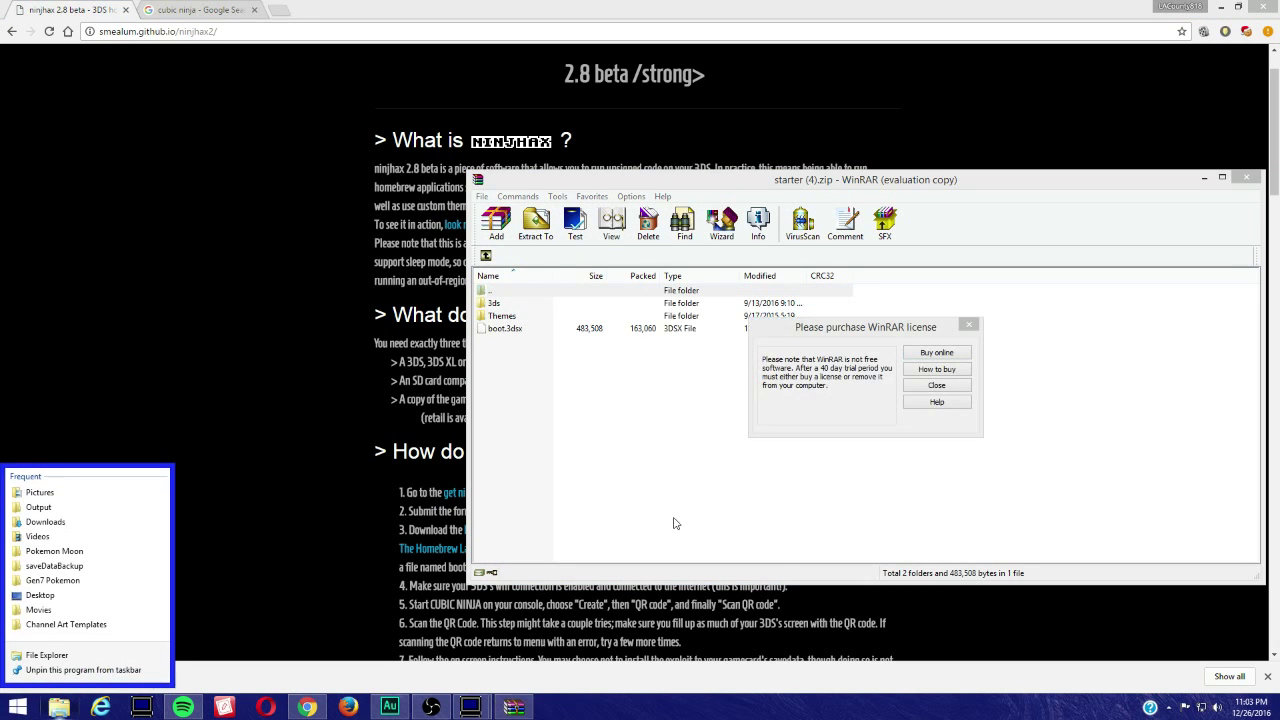
{"action": "left_click", "coordinate": [934, 387]}
- Open the SDHC (E:) drive in File Explorer and arrange its window beside the starter kit archive
{"action": "left_click", "coordinate": [18, 707]}
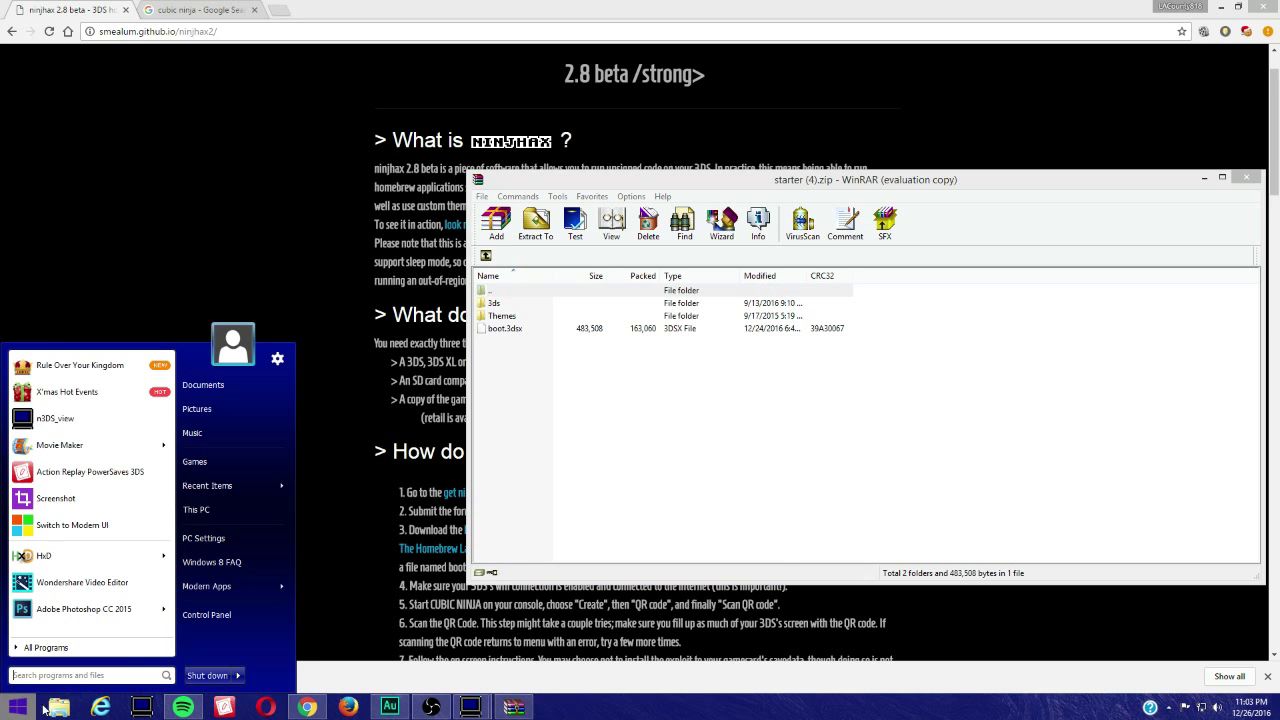
{"action": "left_click", "coordinate": [246, 510]}
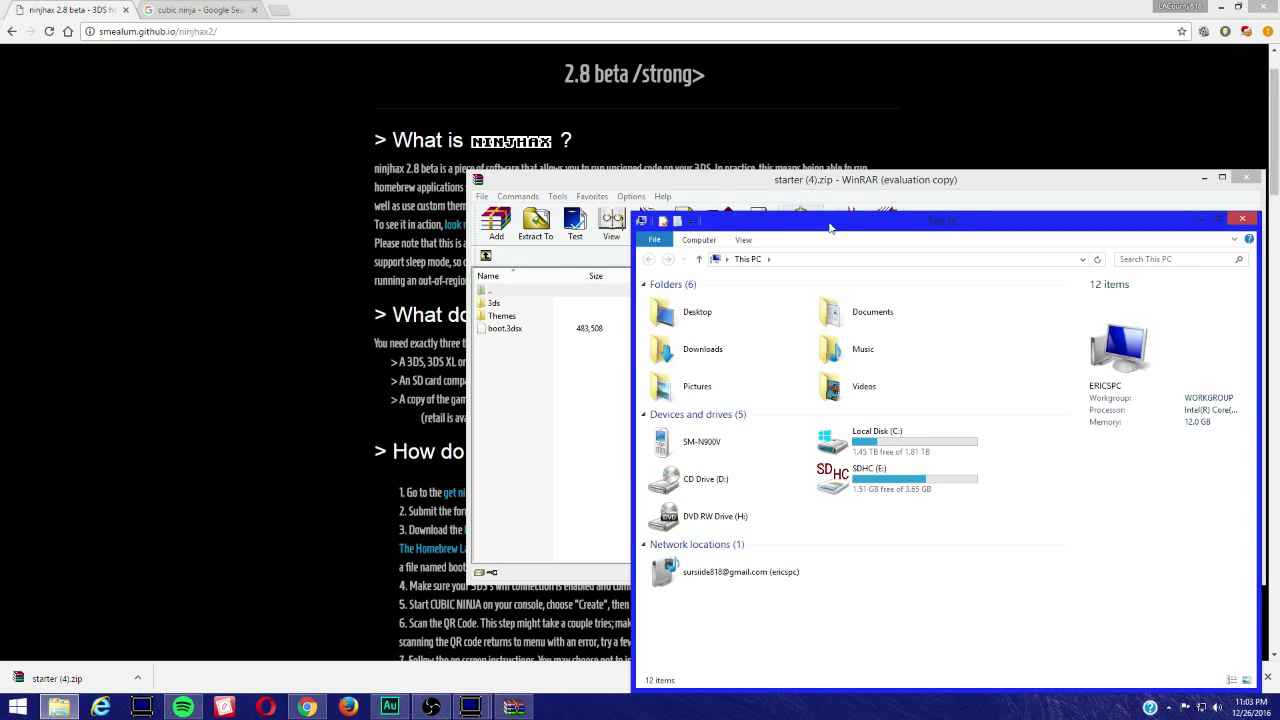
{"action": "double_click", "coordinate": [946, 489]}
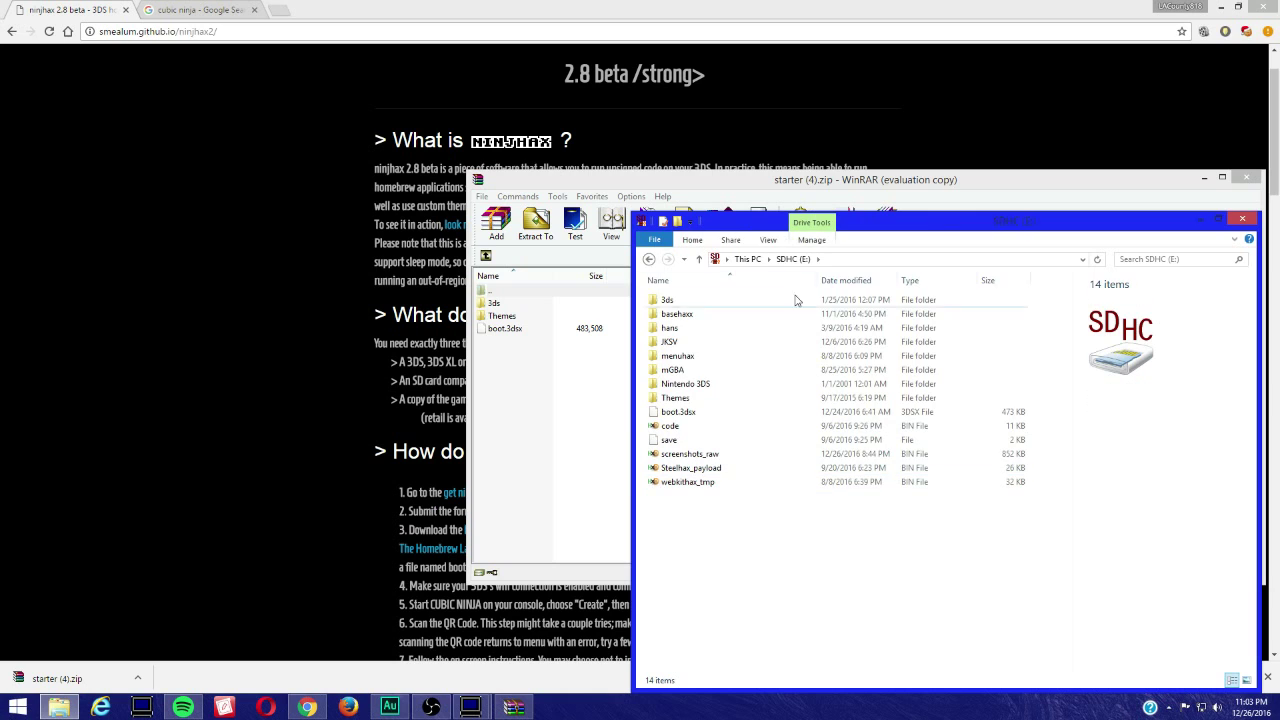
{"action": "left_click_drag", "start_coordinate": [700, 183], "coordinate": [243, 208]}
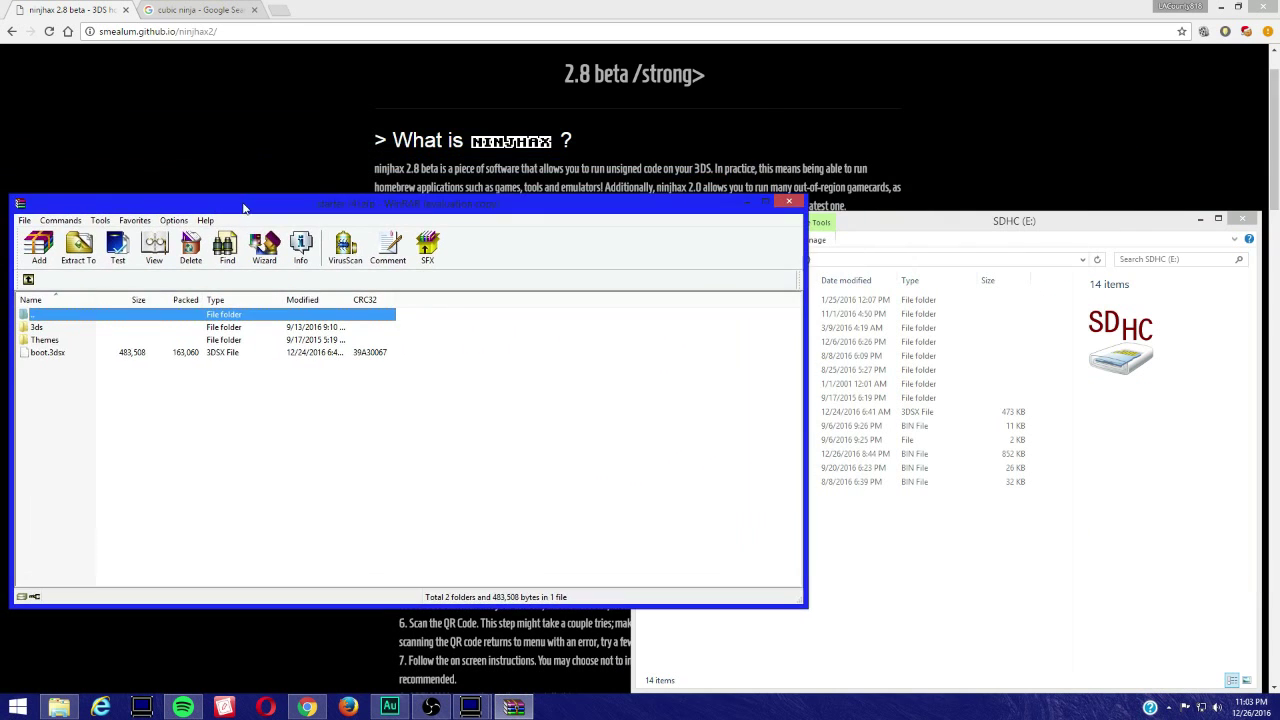
{"action": "left_click", "coordinate": [862, 228]}
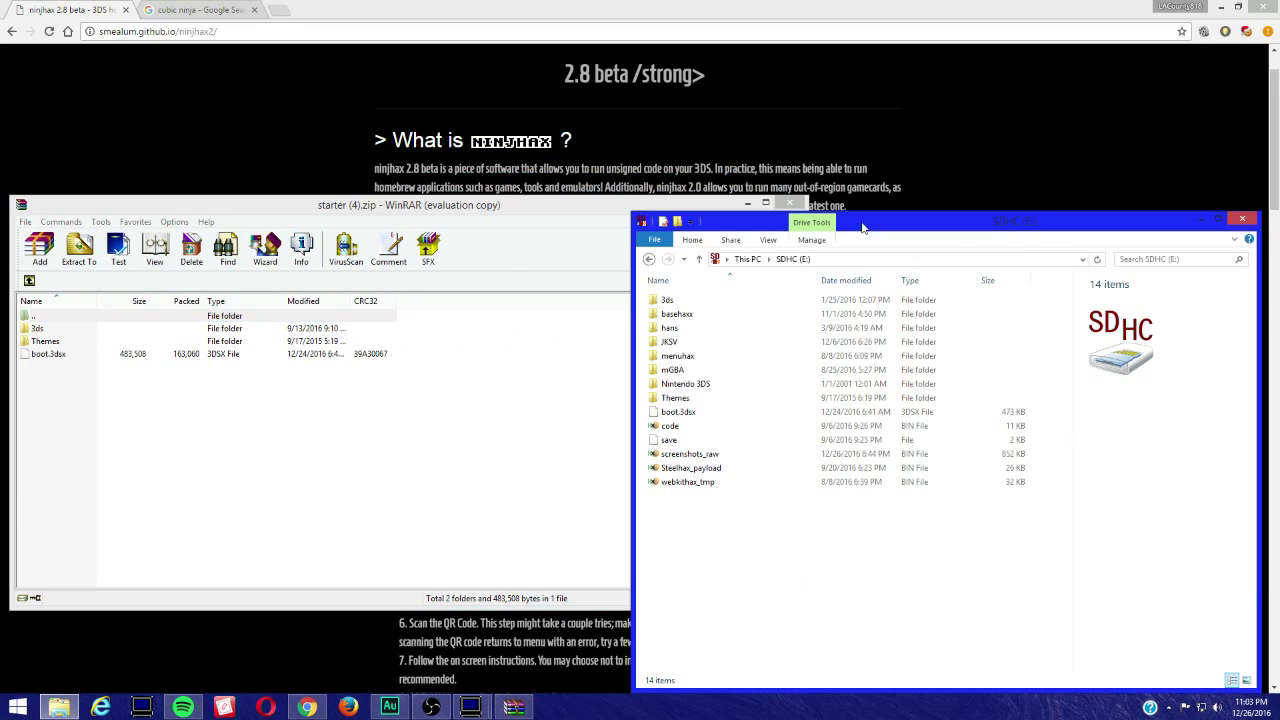
- Copy 3ds, Themes and boot.3dsx from the archive to the SD card's root, replacing existing files, and close both windows
{"action": "left_click", "coordinate": [325, 405]}
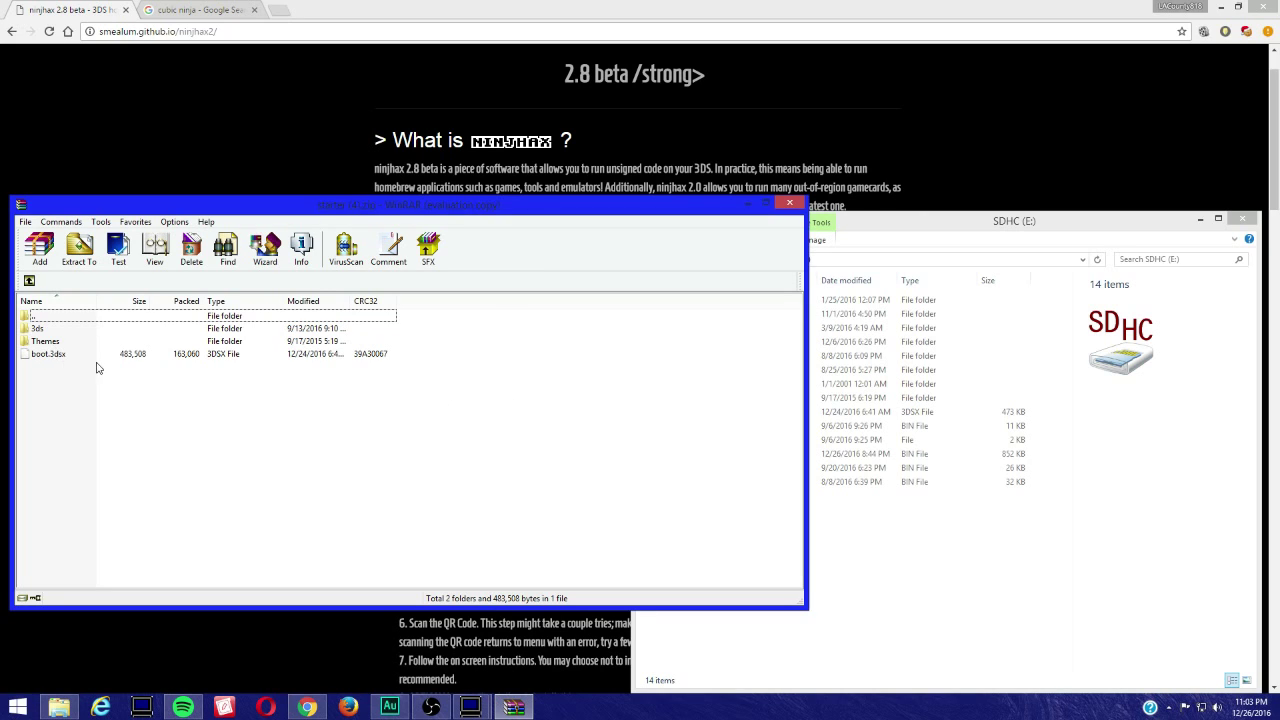
{"action": "left_click_drag", "start_coordinate": [427, 410], "coordinate": [965, 597]}
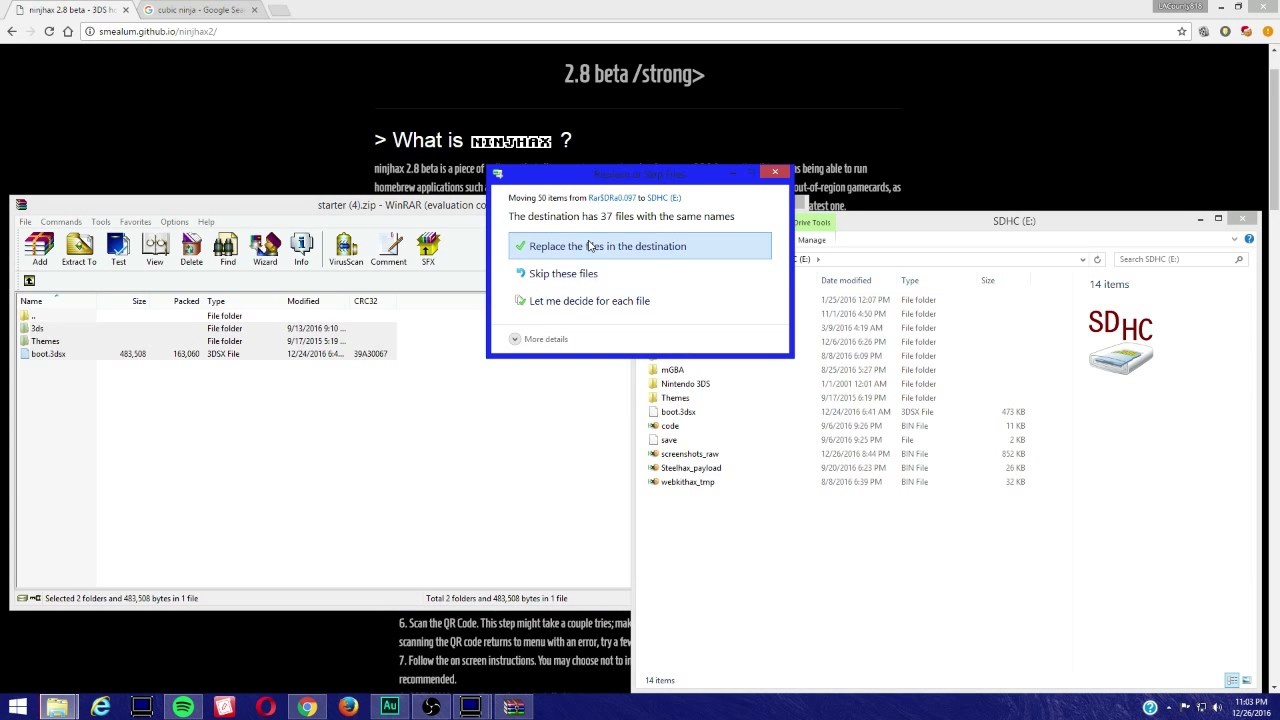
{"action": "left_click", "coordinate": [588, 245]}
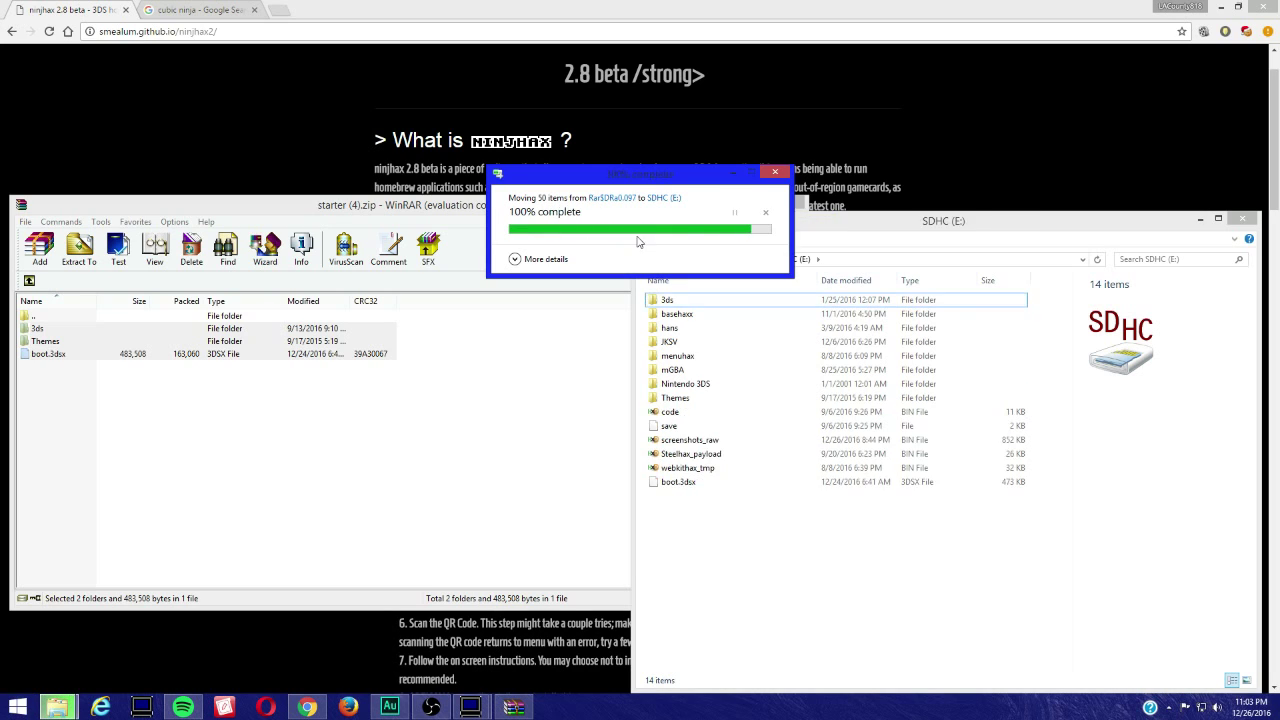
{"action": "left_click", "coordinate": [1243, 218]}
{"action": "left_click", "coordinate": [790, 204]}
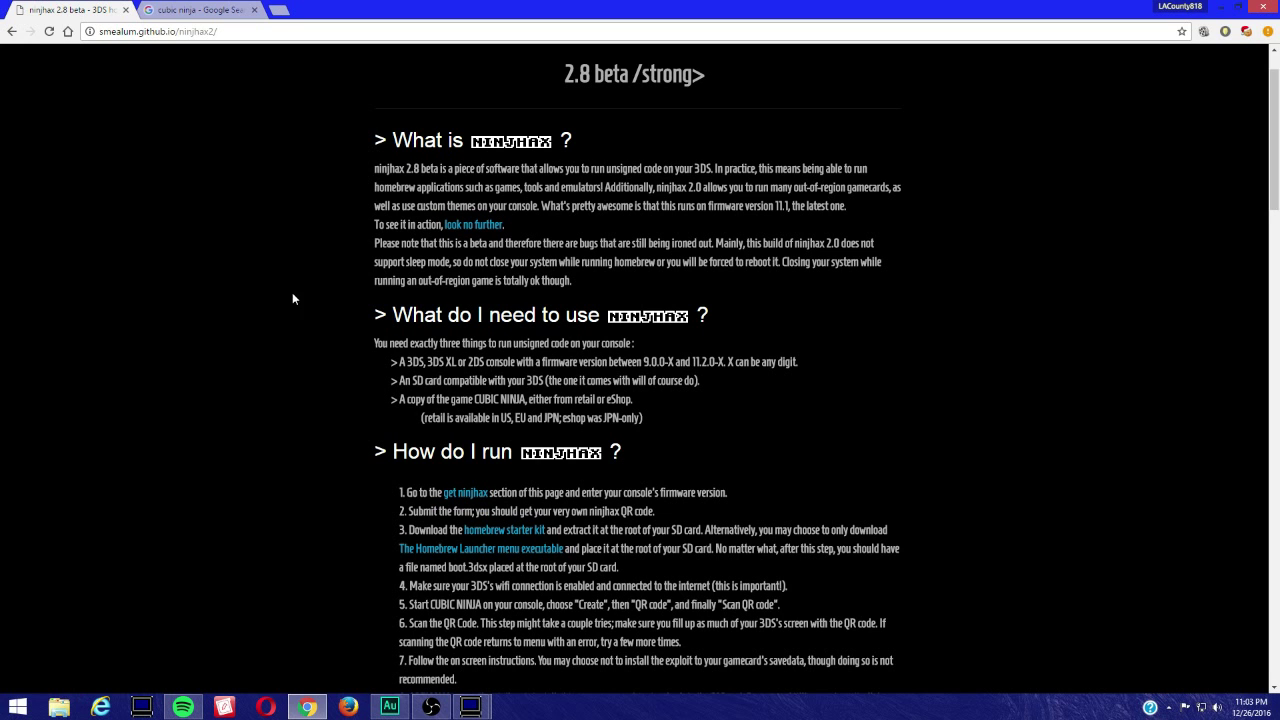
- Set the console firmware in the Get ninjhax section to OLD 11.2.0-35 and open the region choices
{"action": "scroll", "coordinate": [148, 303], "scroll_direction": "down", "scroll_amount": 3}
{"action": "scroll", "coordinate": [146, 304], "scroll_direction": "down", "scroll_amount": 3}
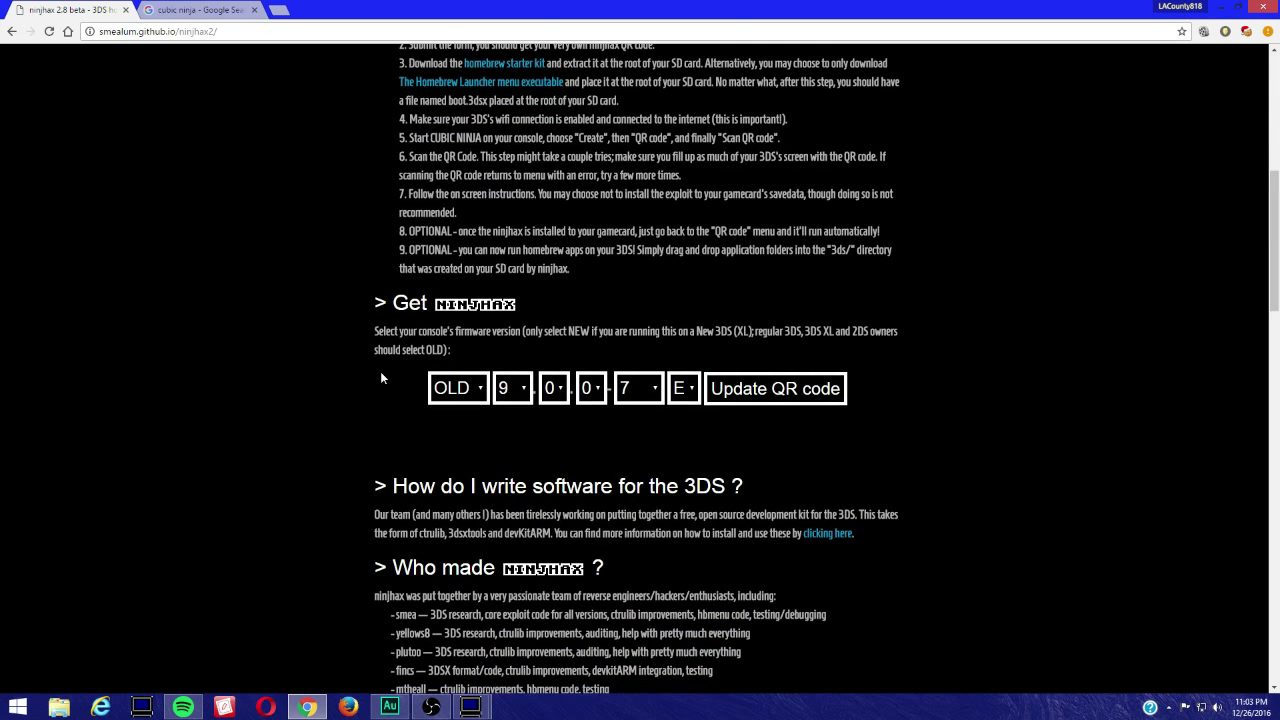
{"action": "left_click", "coordinate": [466, 386]}
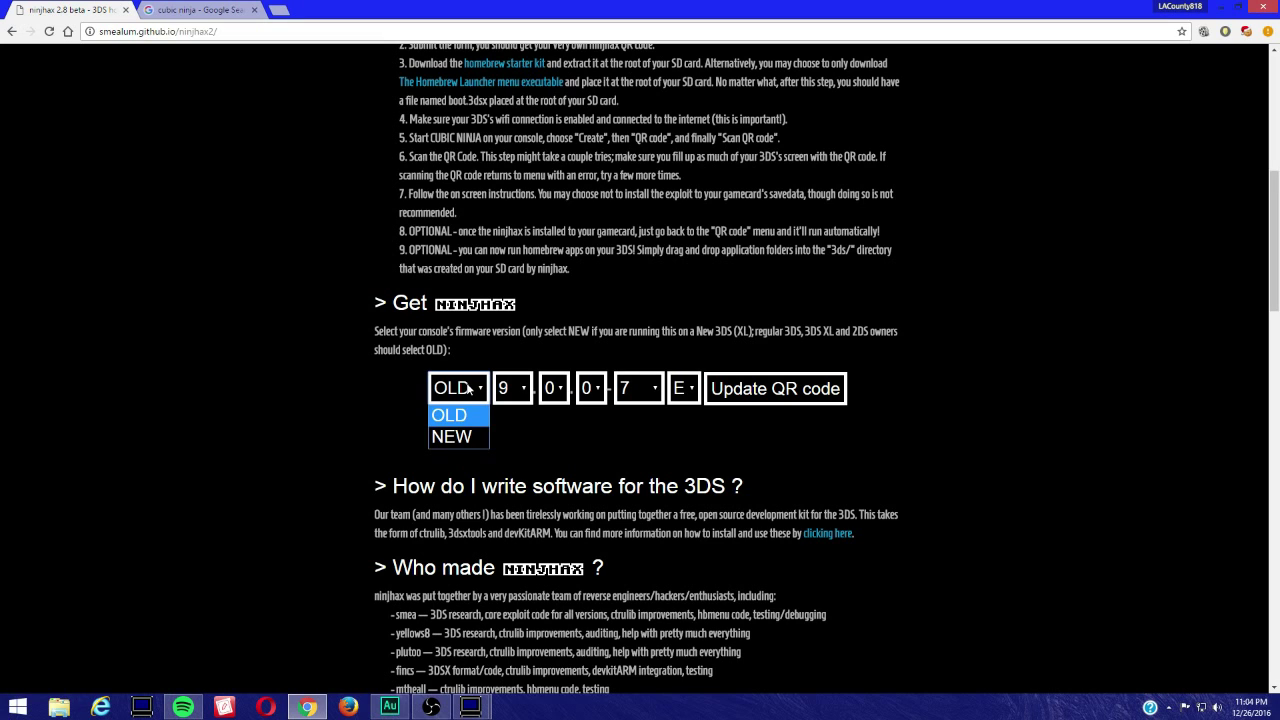
{"action": "left_click", "coordinate": [467, 388]}
{"action": "left_click", "coordinate": [464, 390]}
{"action": "left_click", "coordinate": [506, 388]}
{"action": "left_click", "coordinate": [508, 457]}
{"action": "left_click", "coordinate": [555, 388]}
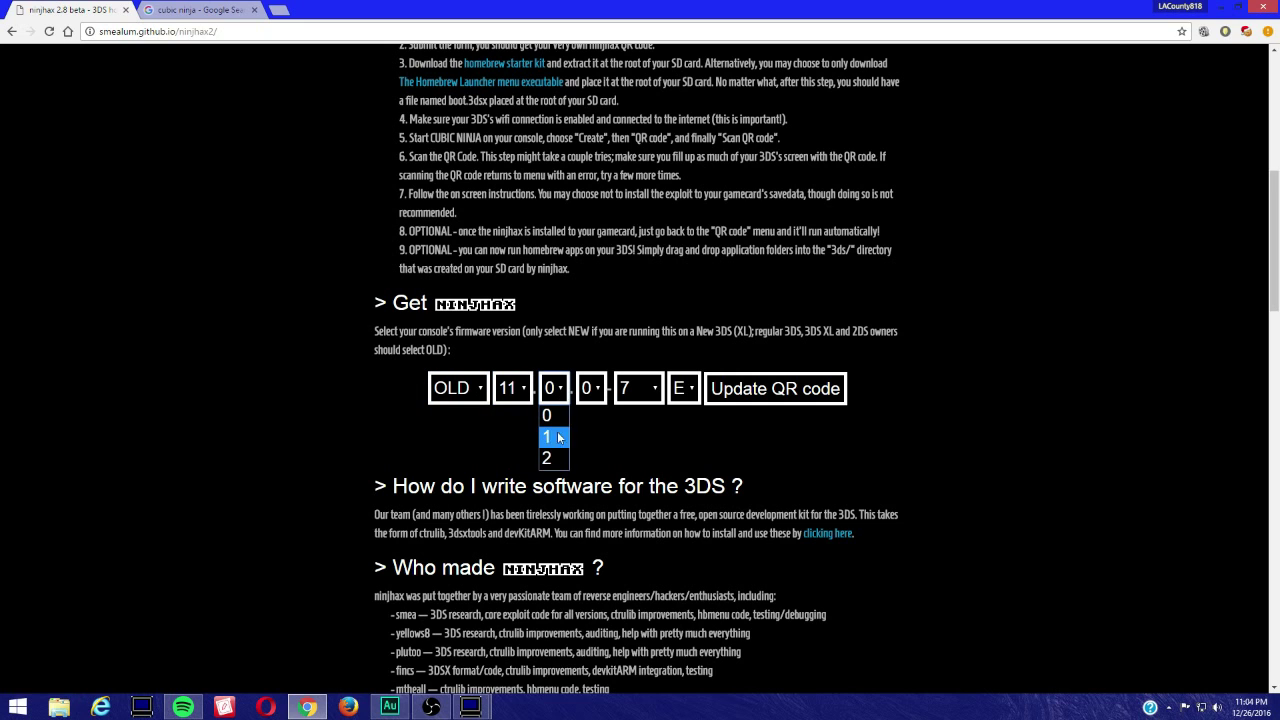
{"action": "left_click", "coordinate": [547, 457]}
{"action": "left_click", "coordinate": [650, 388]}
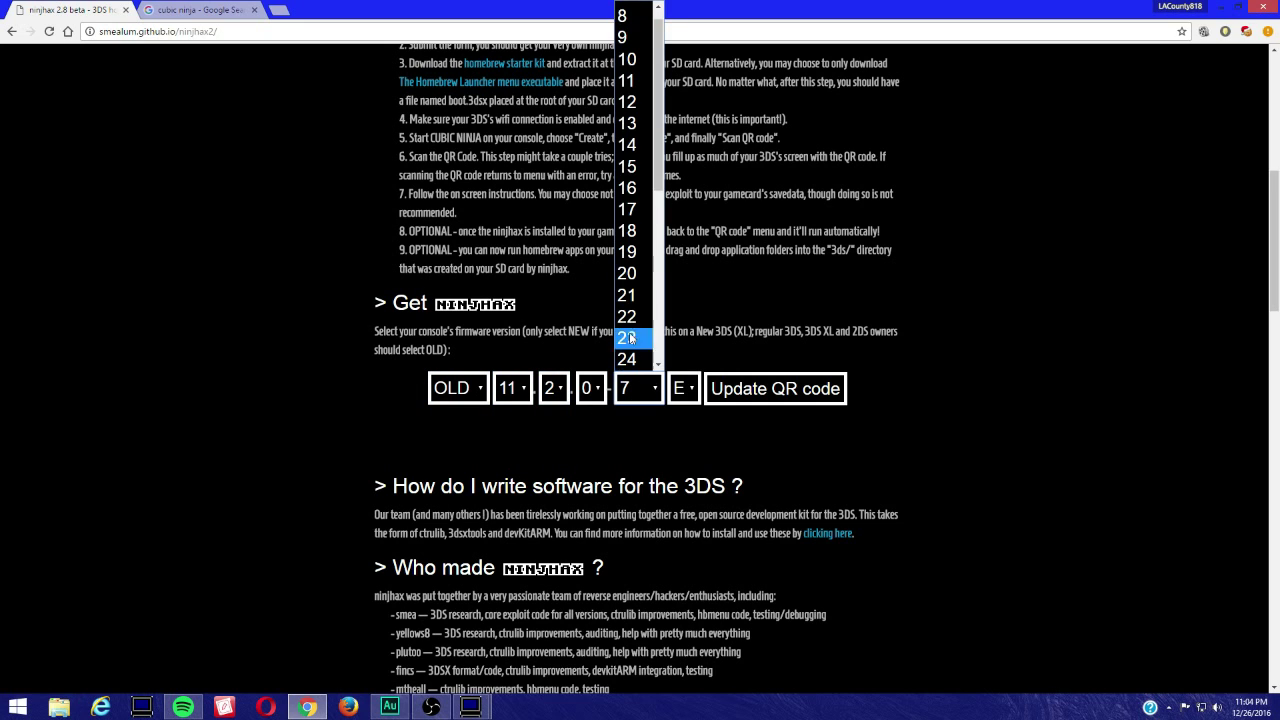
{"action": "left_click_drag", "start_coordinate": [657, 142], "coordinate": [651, 270]}
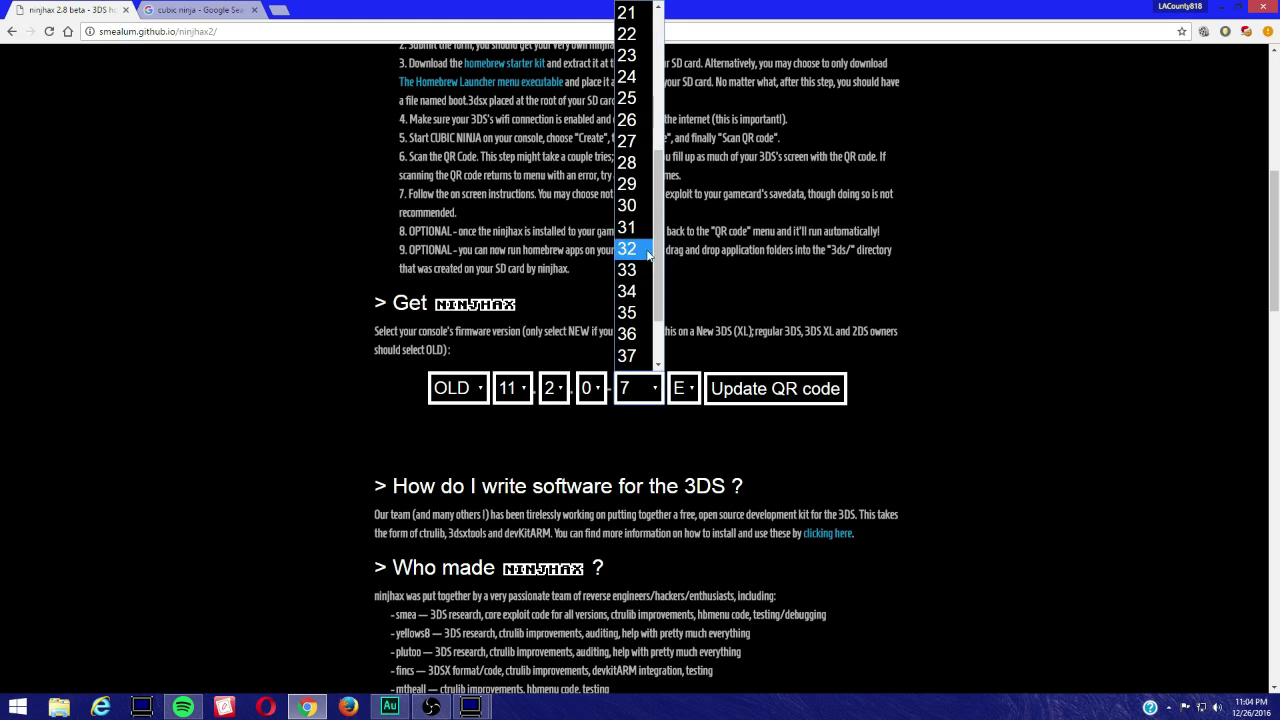
{"action": "left_click", "coordinate": [641, 315]}
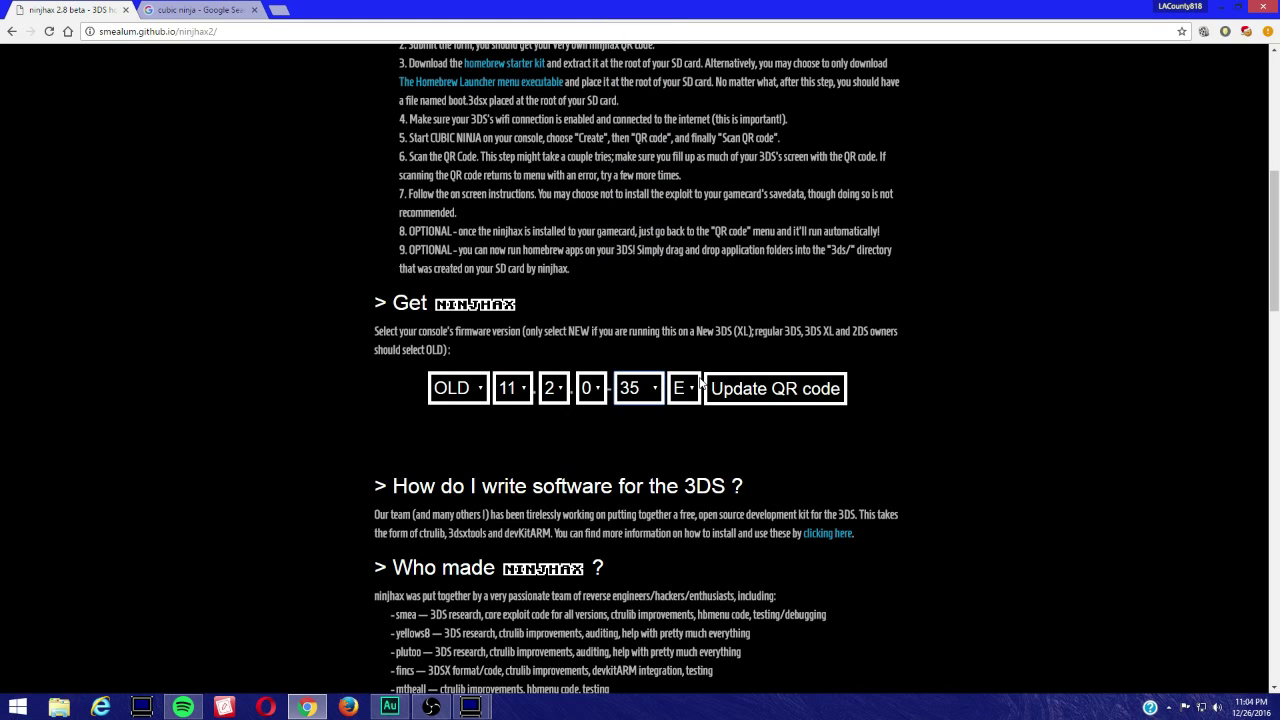
{"action": "left_click", "coordinate": [699, 386]}
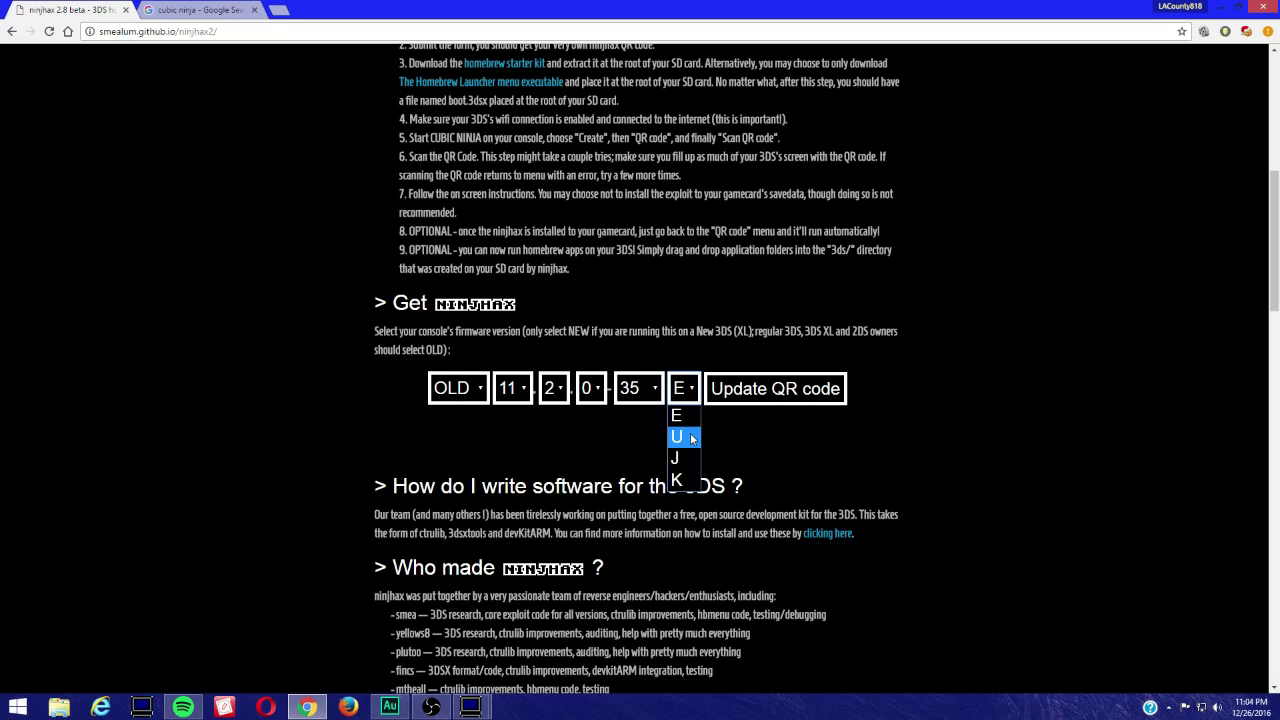
- Bring up the 3DS screen viewer to check the firmware version in System Settings, and close the viewer
{"action": "left_click", "coordinate": [470, 706]}
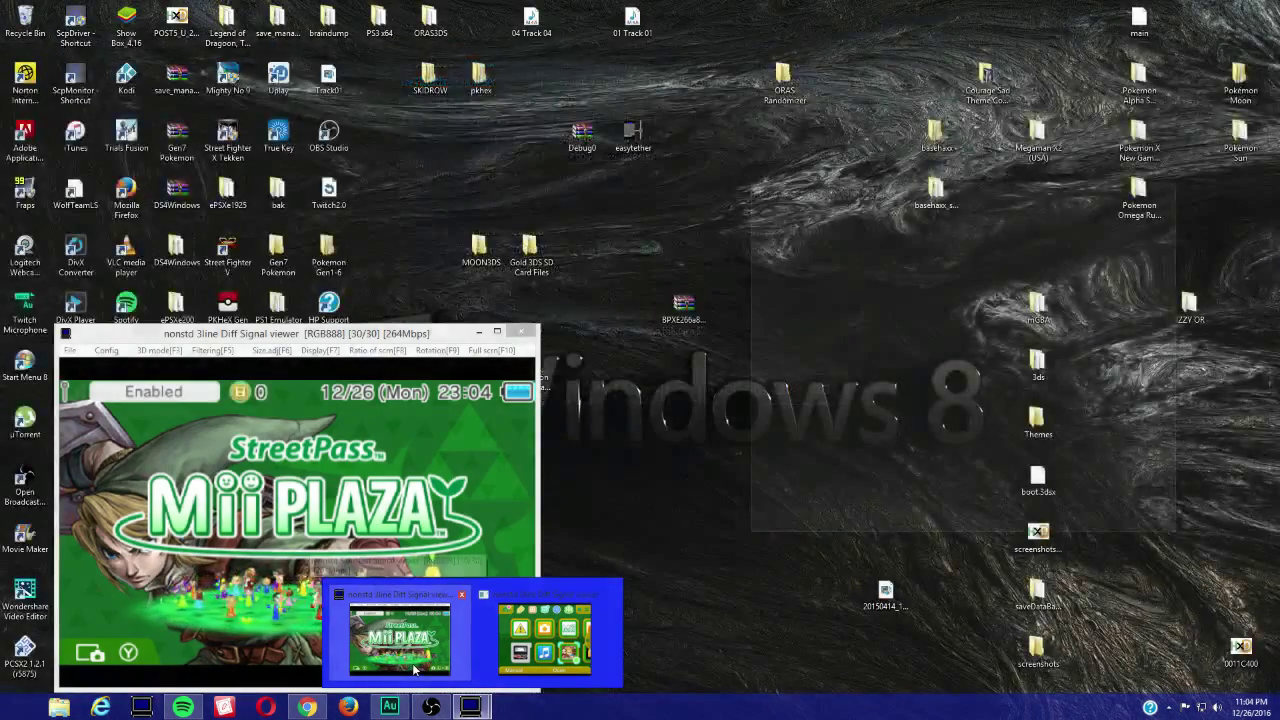
{"action": "left_click", "coordinate": [410, 660]}
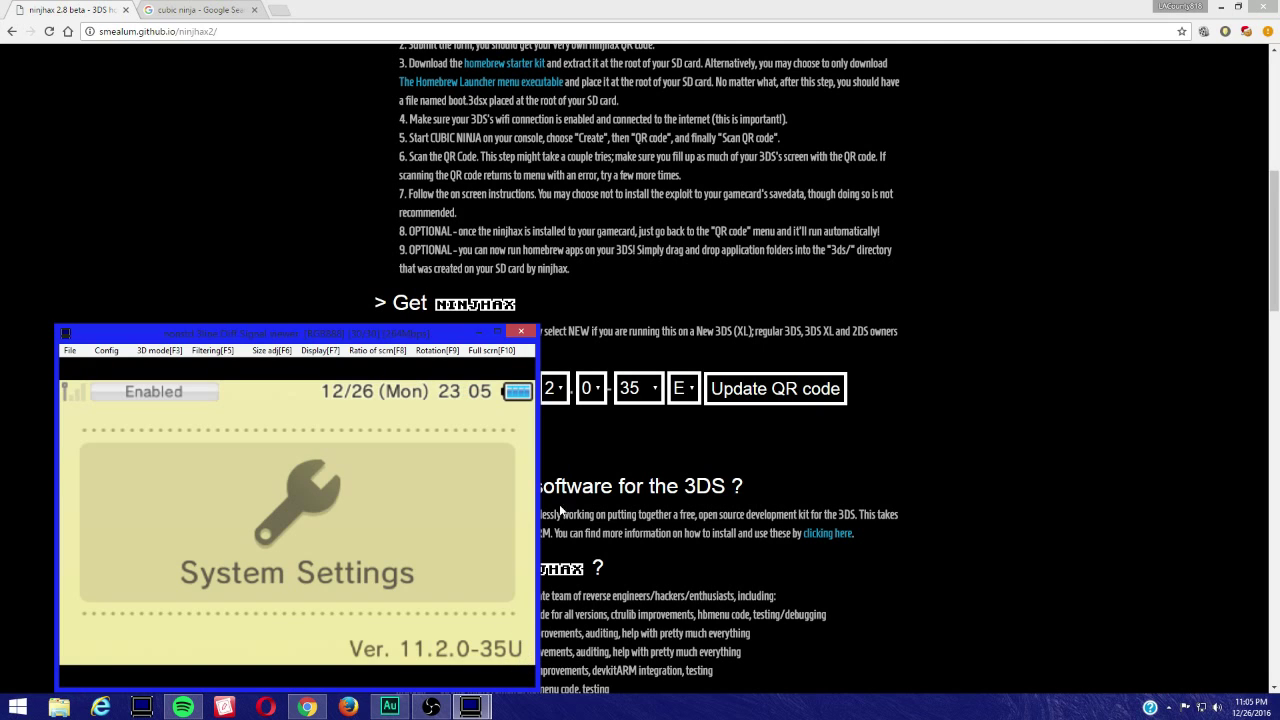
{"action": "left_click", "coordinate": [519, 335]}
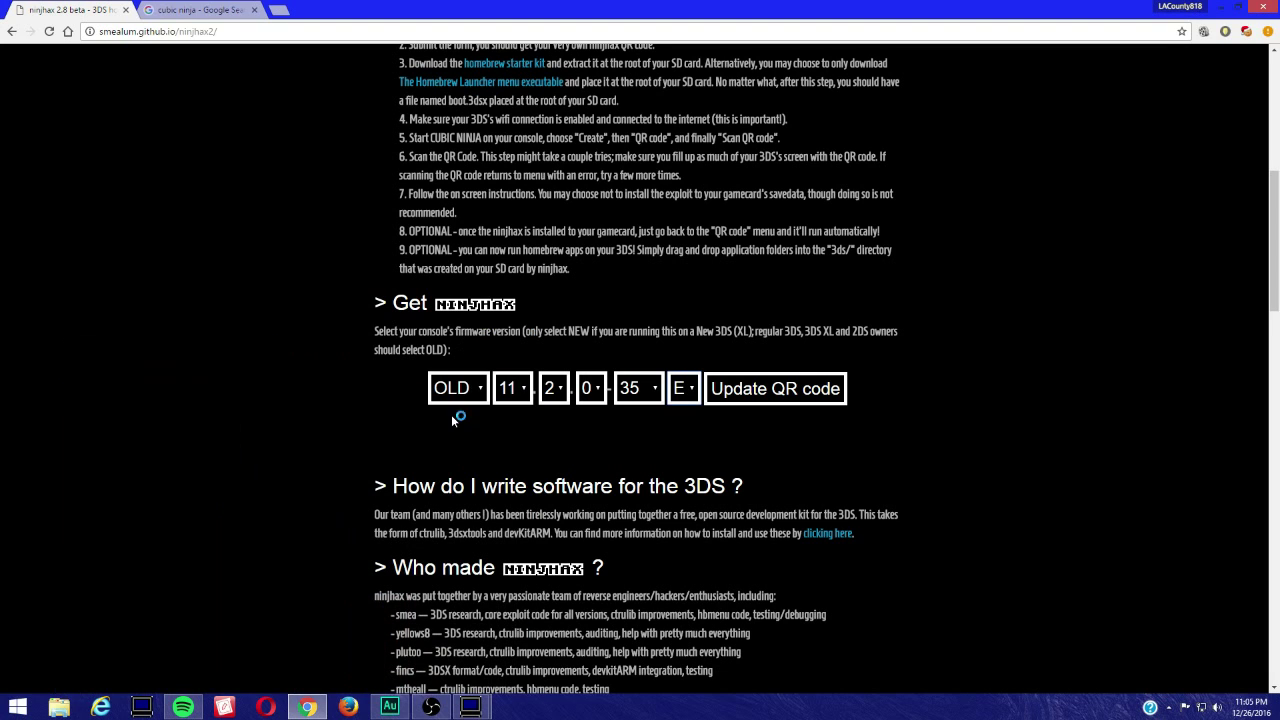
- Set the console type to NEW with firmware 11.2.0 and look through the revision and region choices
{"action": "left_click", "coordinate": [470, 389]}
{"action": "left_click", "coordinate": [465, 437]}
{"action": "left_click", "coordinate": [516, 392]}
{"action": "left_click", "coordinate": [518, 457]}
{"action": "left_click", "coordinate": [563, 401]}
{"action": "left_click", "coordinate": [550, 459]}
{"action": "left_click", "coordinate": [591, 390]}
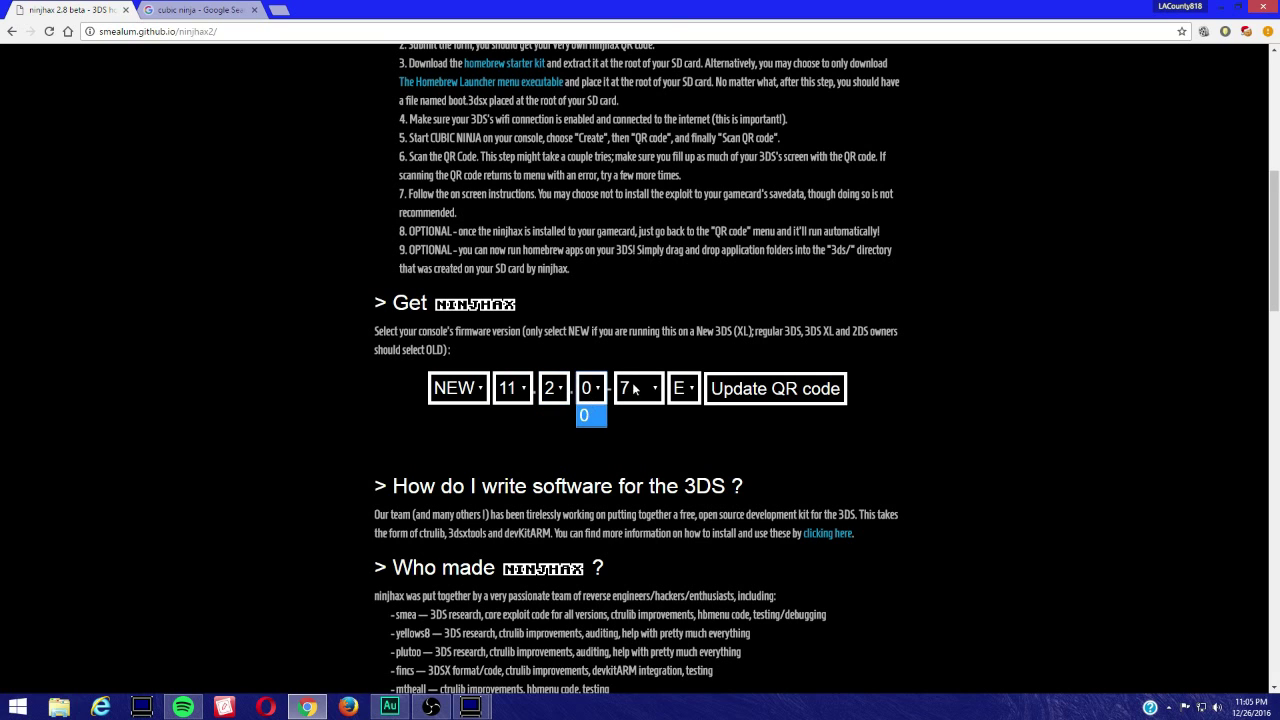
{"action": "left_click", "coordinate": [633, 389]}
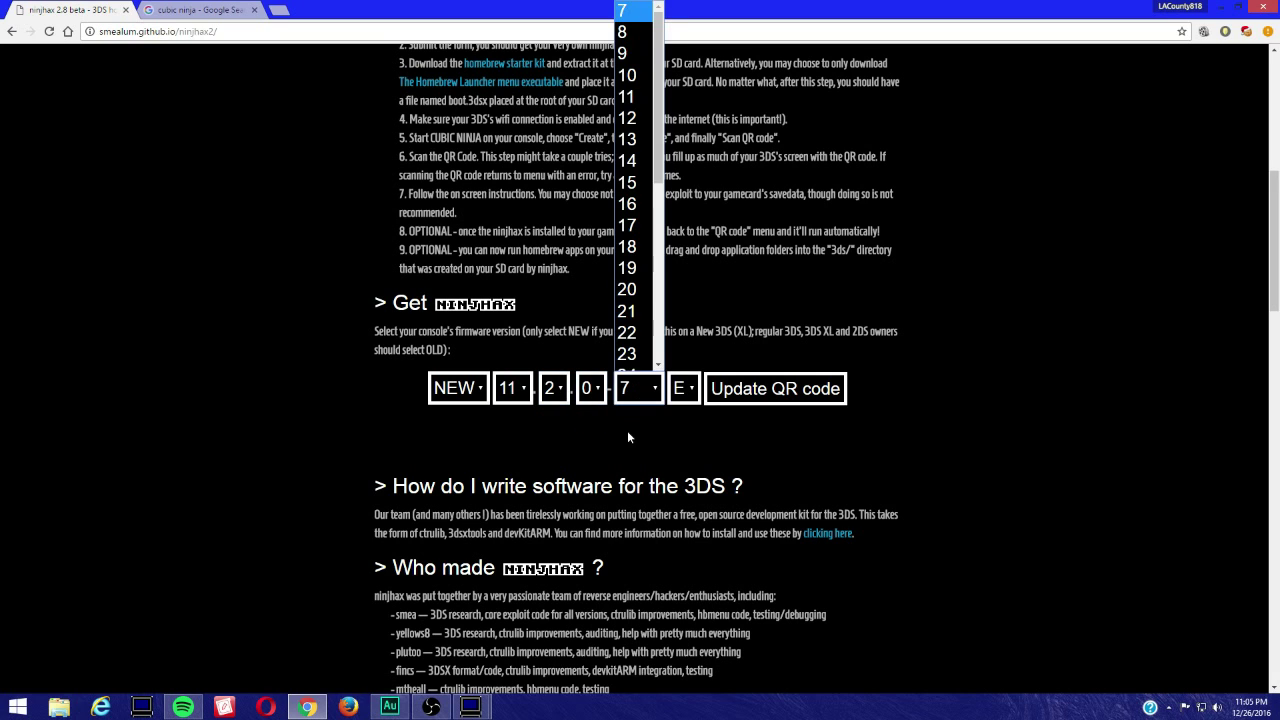
{"action": "left_click", "coordinate": [688, 391]}
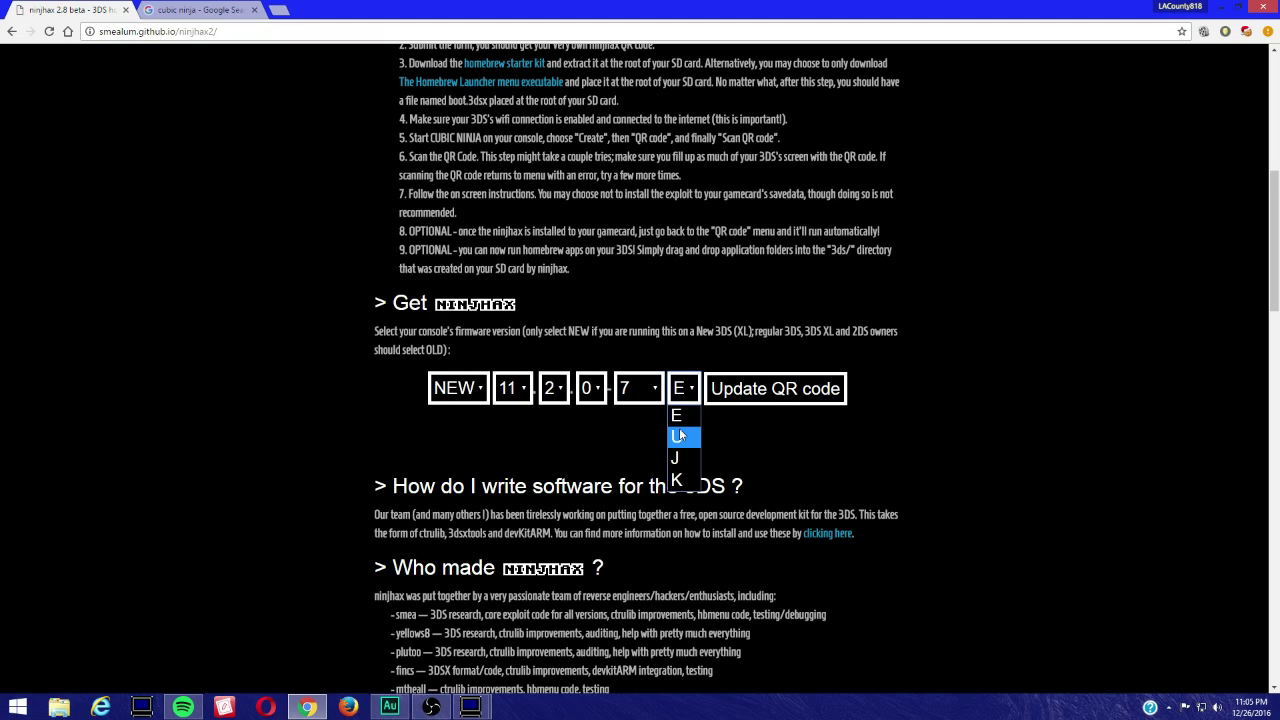
{"action": "left_click", "coordinate": [484, 396]}
- Set the console type to OLD and the firmware's first two version numbers to 11 and 2
{"action": "left_click", "coordinate": [470, 392]}
{"action": "left_click", "coordinate": [473, 418]}
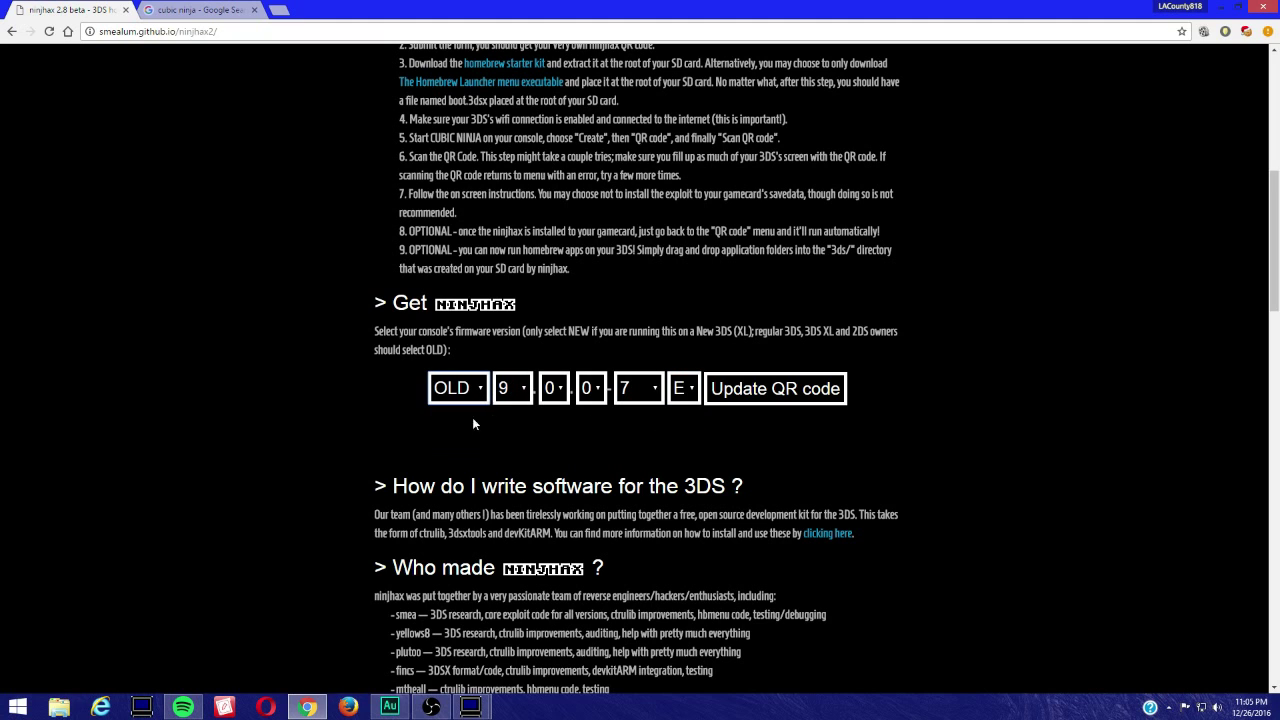
{"action": "left_click", "coordinate": [520, 390]}
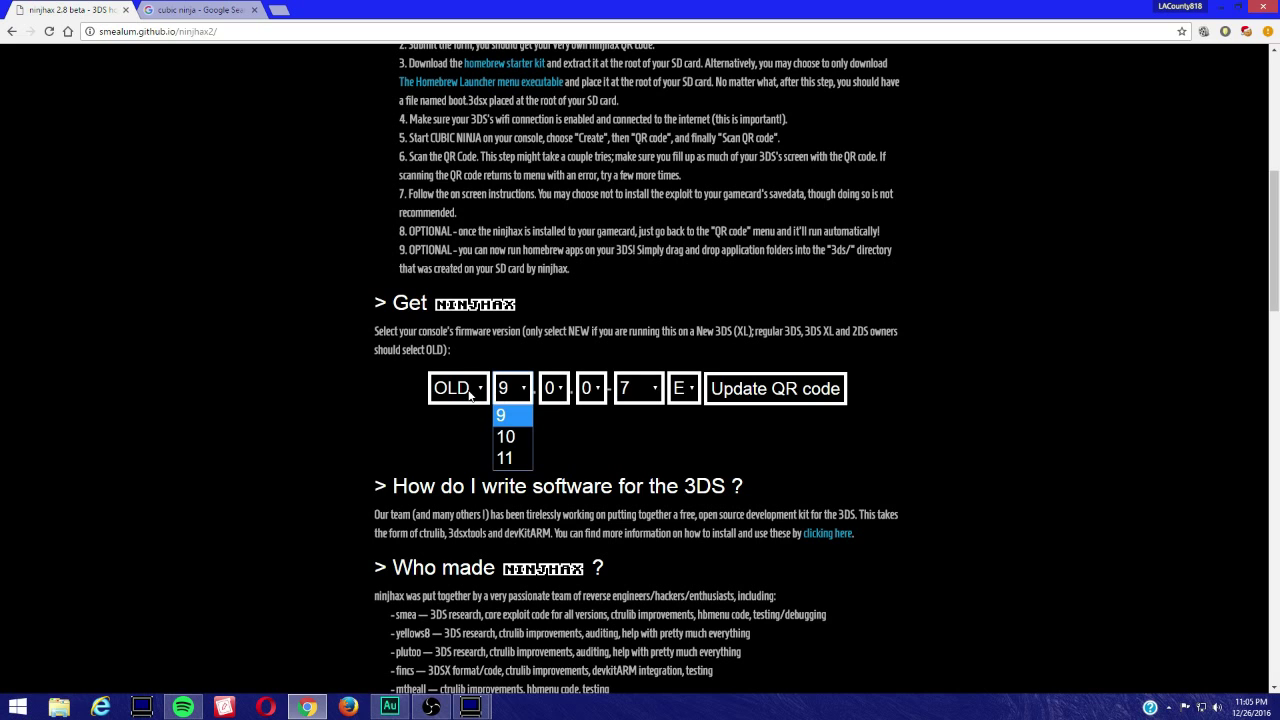
{"action": "left_click", "coordinate": [503, 460]}
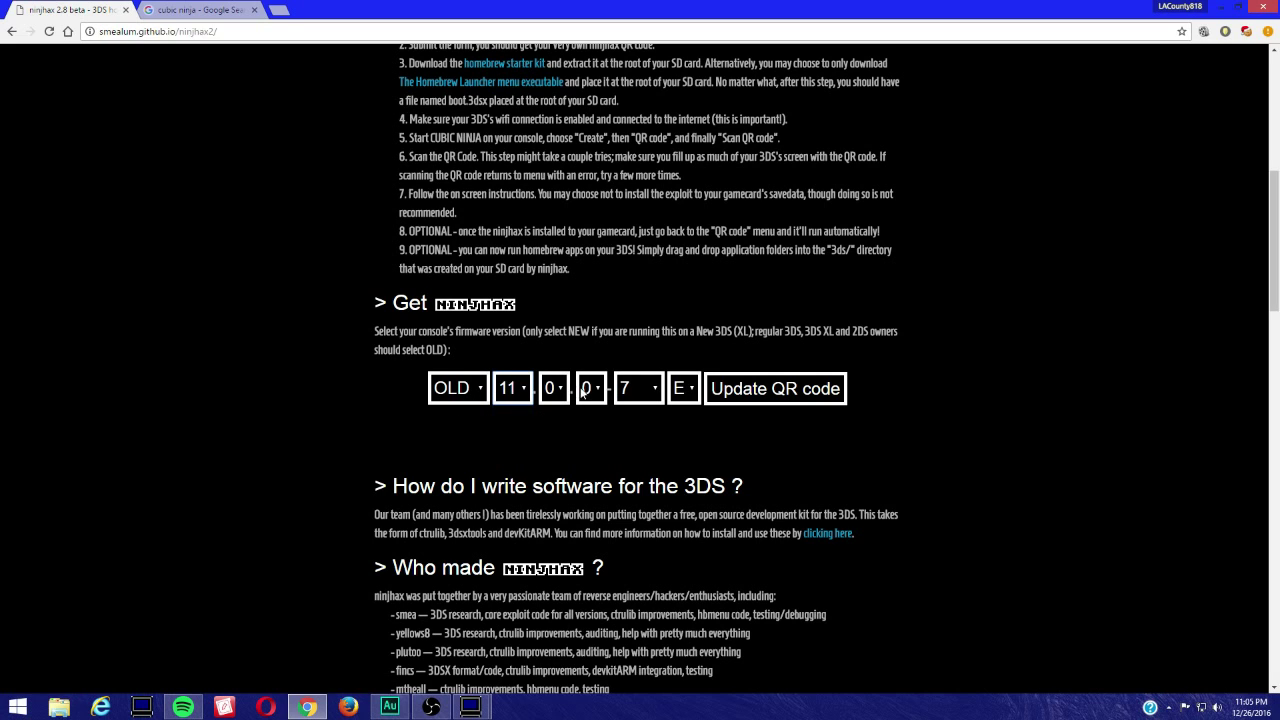
{"action": "left_click", "coordinate": [581, 391]}
{"action": "left_click", "coordinate": [549, 390]}
{"action": "left_click", "coordinate": [540, 457]}
- Set the firmware revision to 35 and the region to U
{"action": "left_click", "coordinate": [637, 388]}
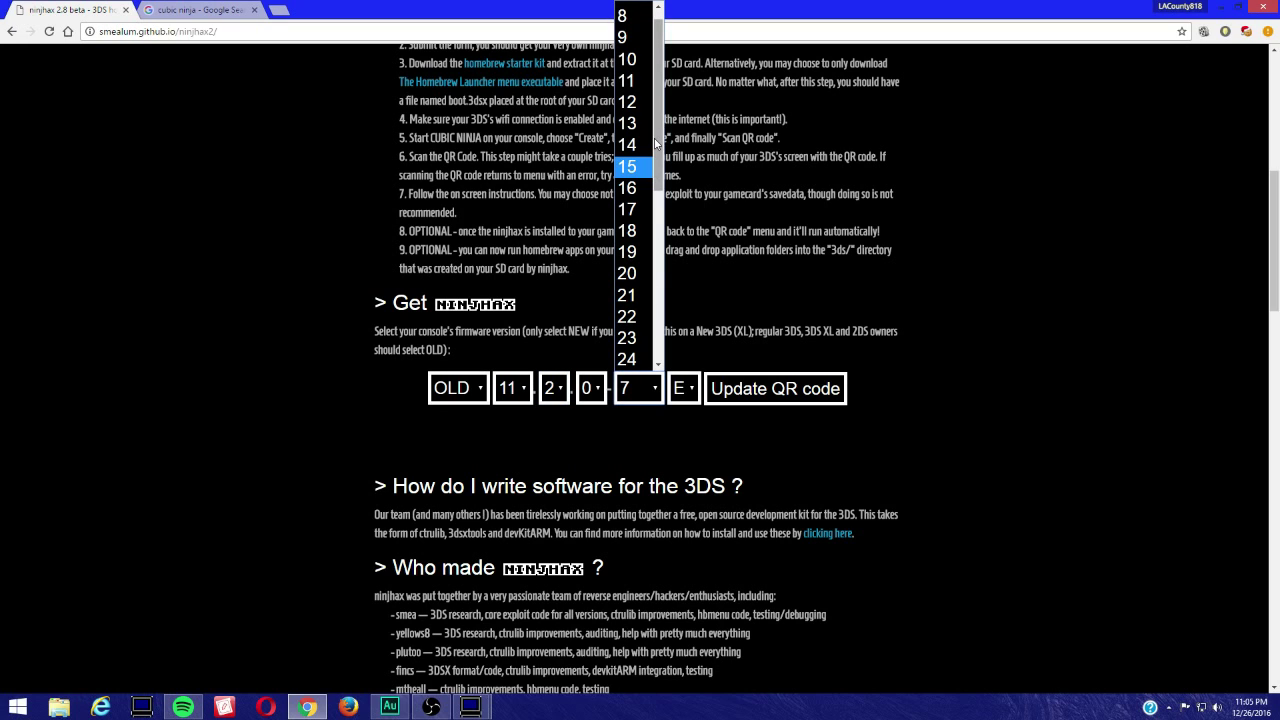
{"action": "scroll", "coordinate": [640, 200], "scroll_direction": "down", "scroll_amount": 3}
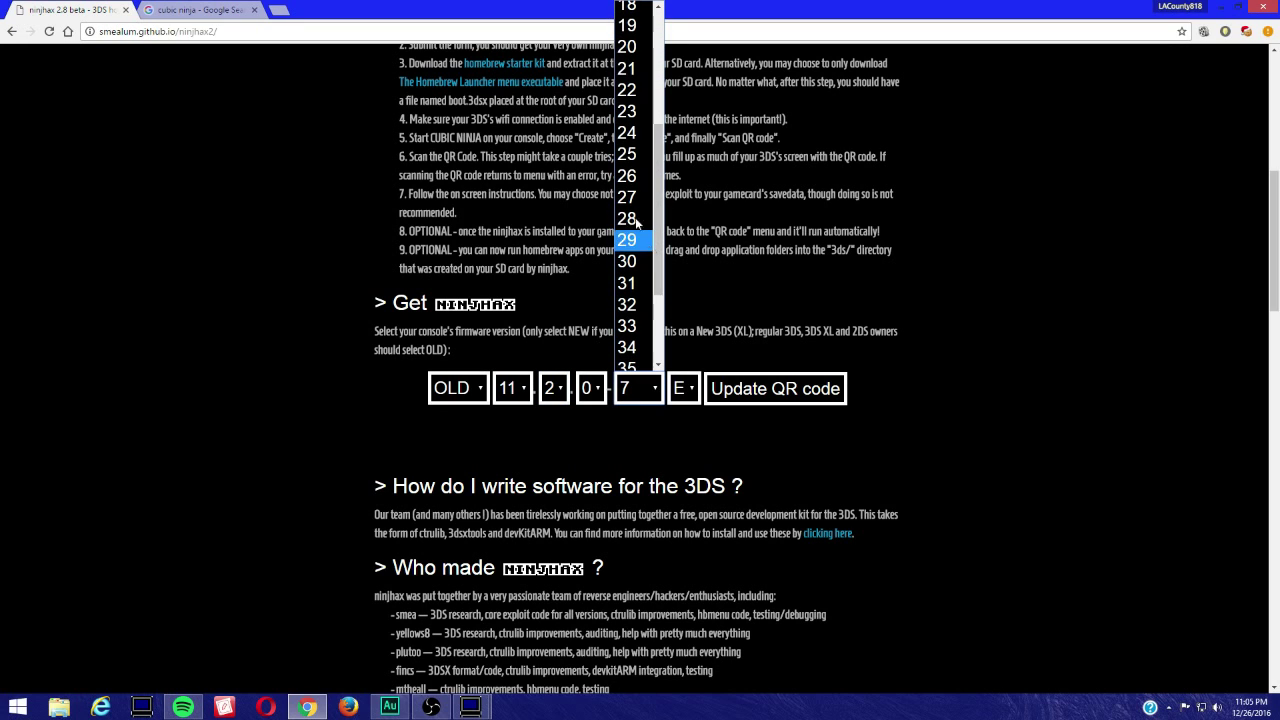
{"action": "left_click", "coordinate": [637, 388]}
{"action": "left_click", "coordinate": [637, 388]}
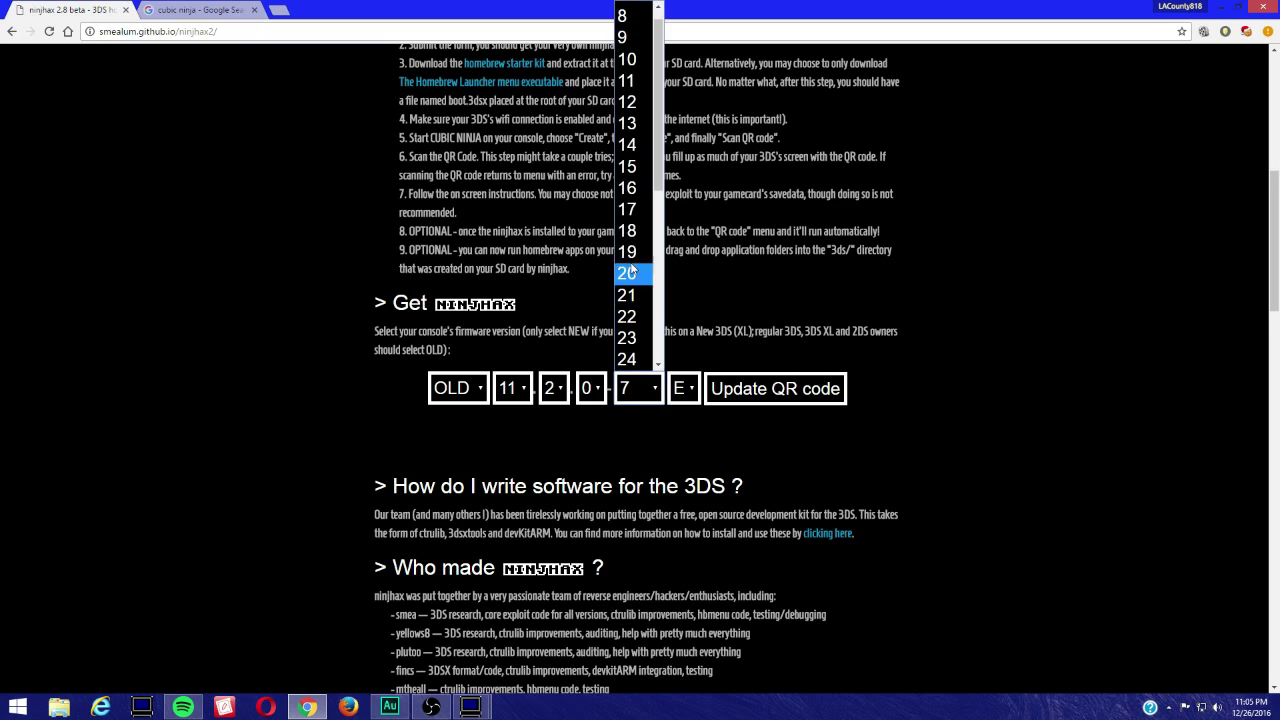
{"action": "scroll", "coordinate": [636, 268], "scroll_direction": "down", "scroll_amount": 5}
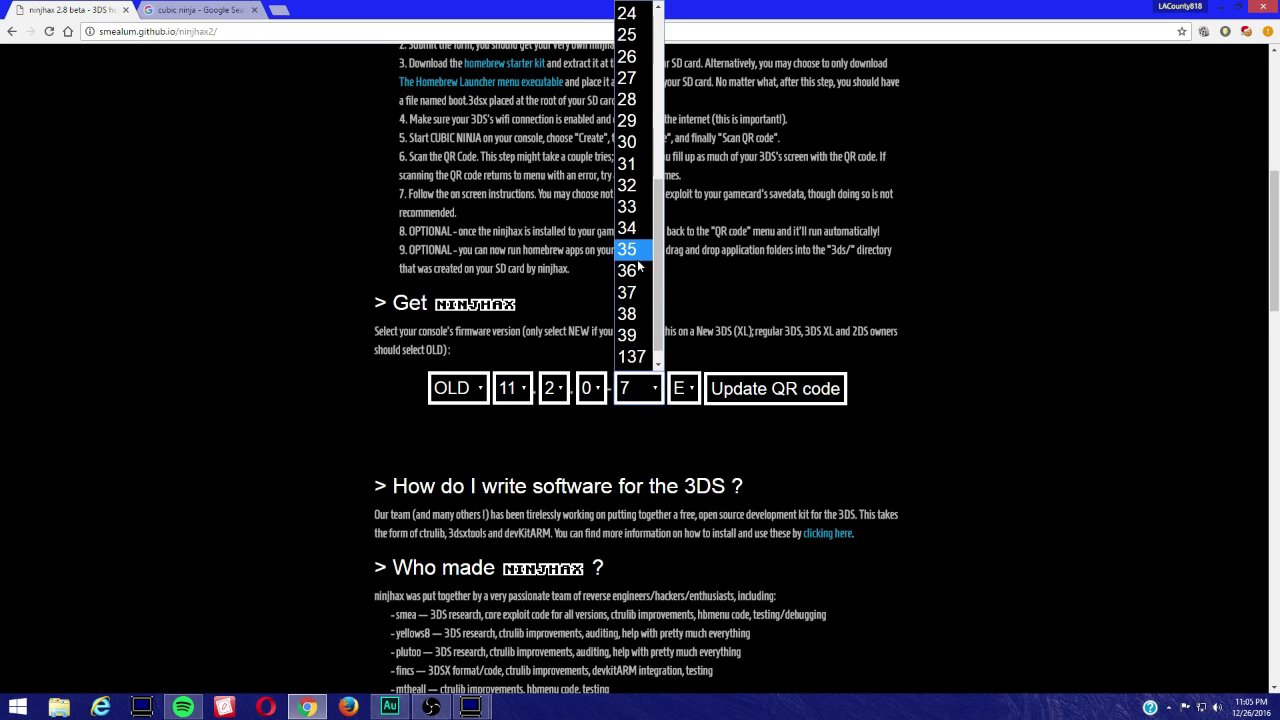
{"action": "left_click", "coordinate": [636, 256]}
{"action": "left_click", "coordinate": [684, 388]}
{"action": "left_click", "coordinate": [688, 434]}
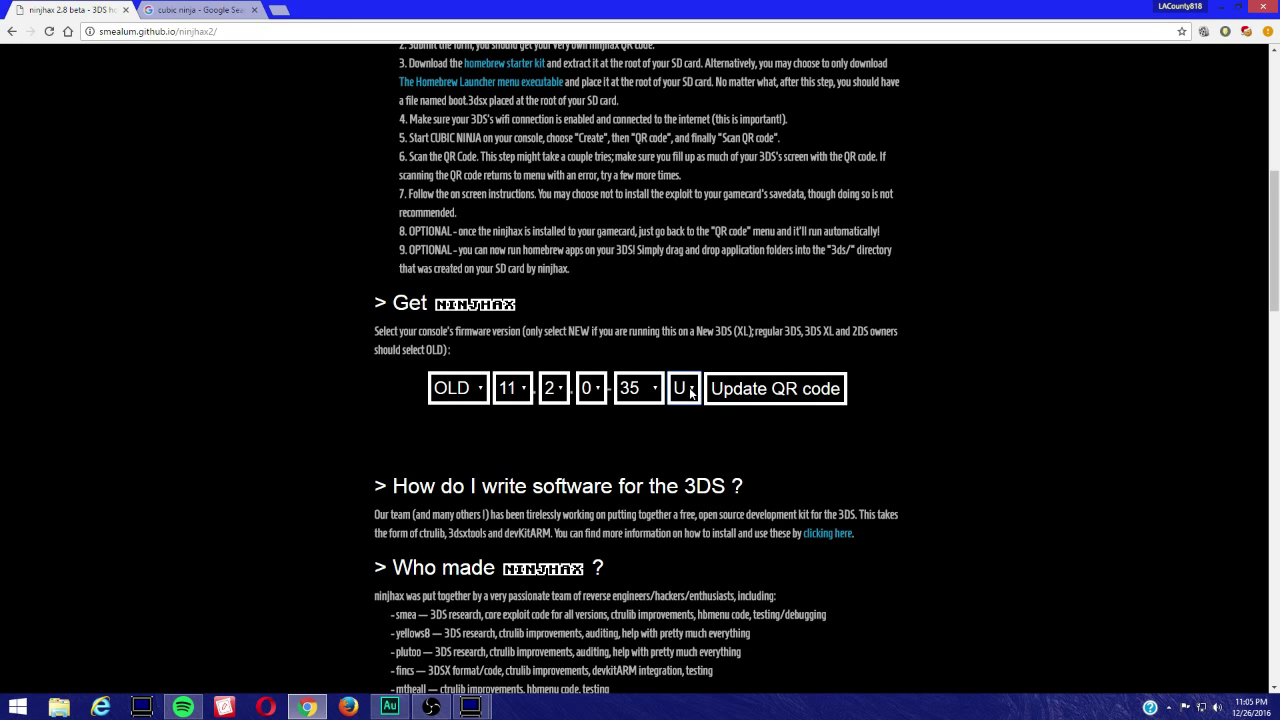
- Generate the ninjhax QR codes for the selected firmware and bring the first code into view
{"action": "left_click", "coordinate": [731, 394]}
{"action": "scroll", "coordinate": [71, 363], "scroll_direction": "down", "scroll_amount": 3}
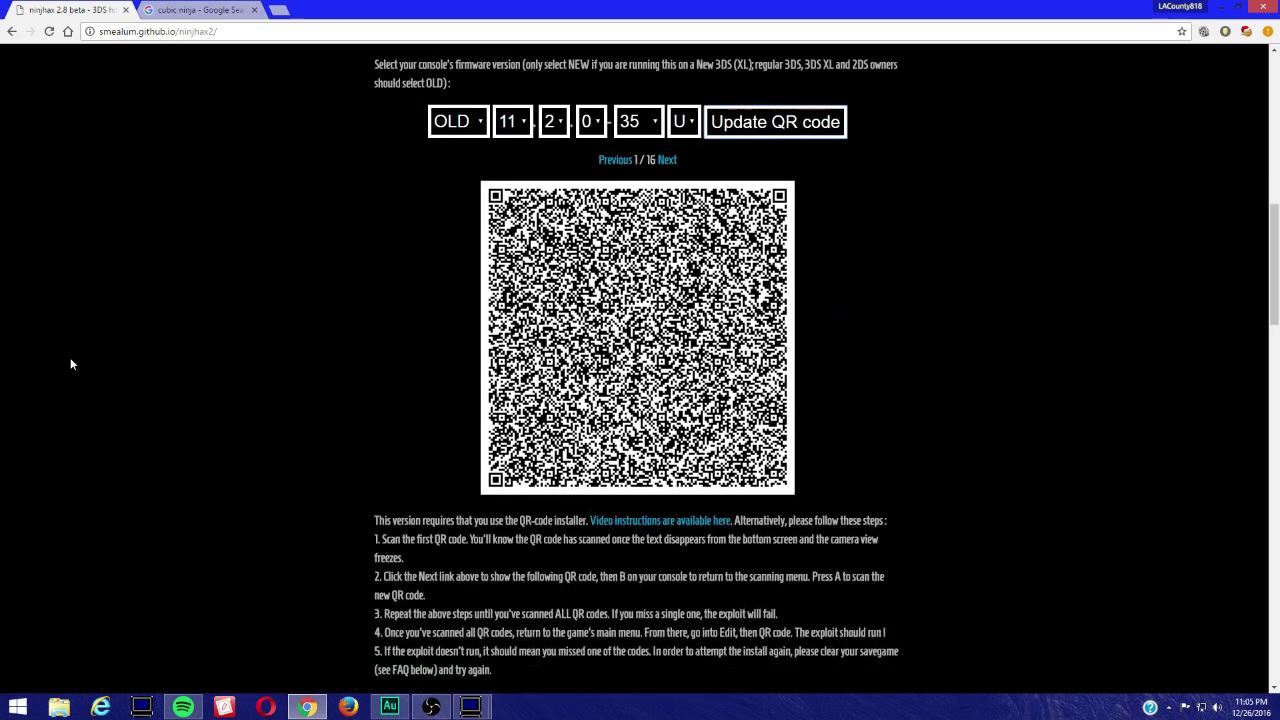
{"action": "scroll", "coordinate": [71, 363], "scroll_direction": "up", "scroll_amount": 1}
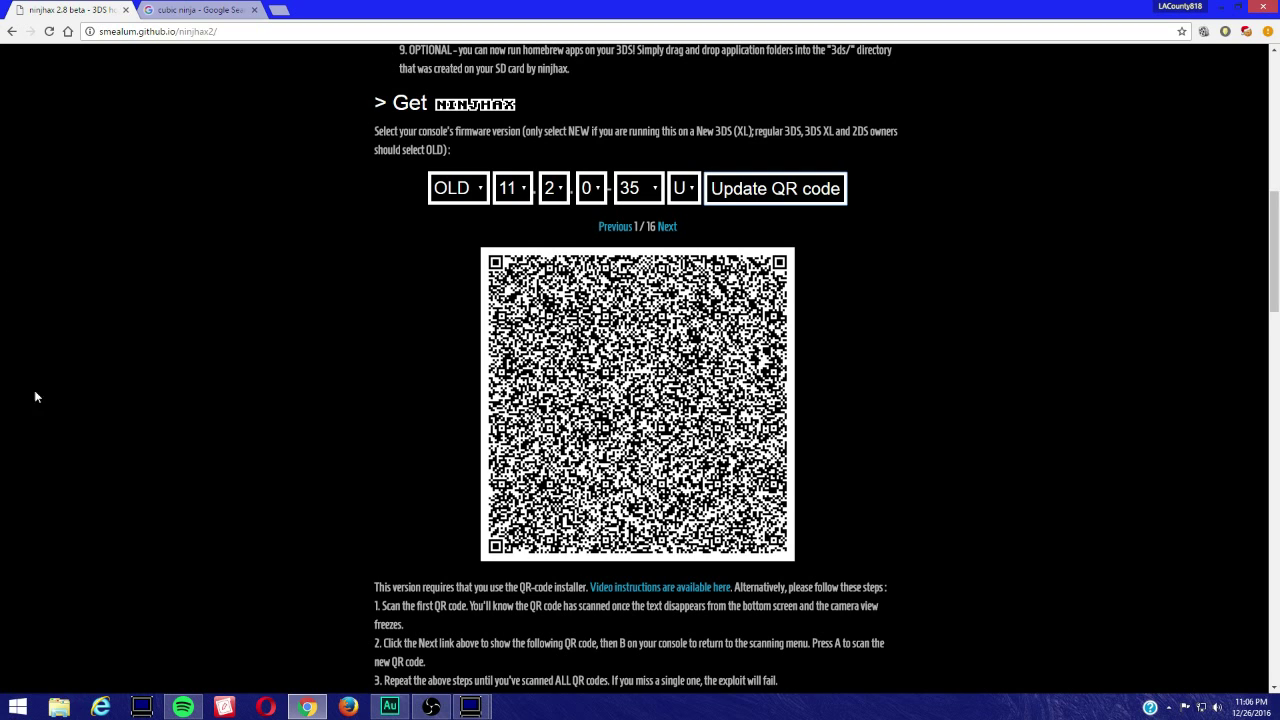
- Switch to the nonstd 3line Diff Signal viewer and bring up both of its 3DS screen windows
{"action": "left_click", "coordinate": [470, 707]}
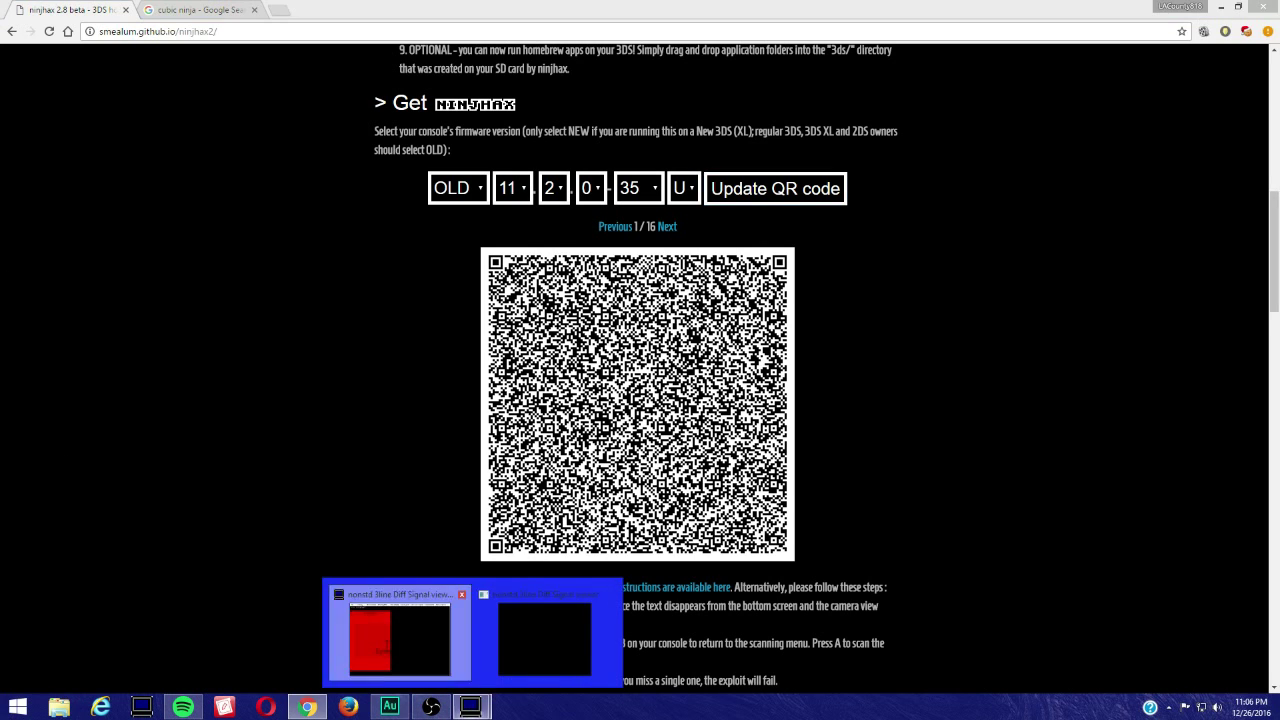
{"action": "left_click", "coordinate": [472, 660]}
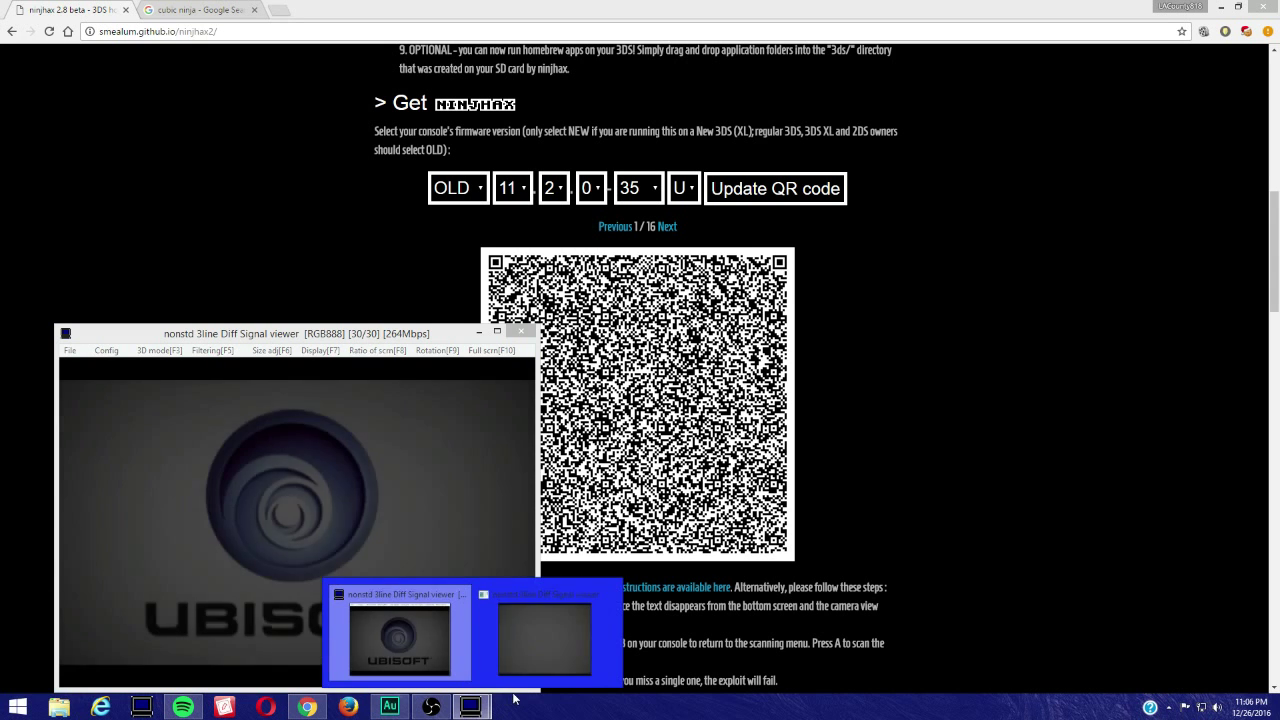
{"action": "left_click", "coordinate": [545, 632]}
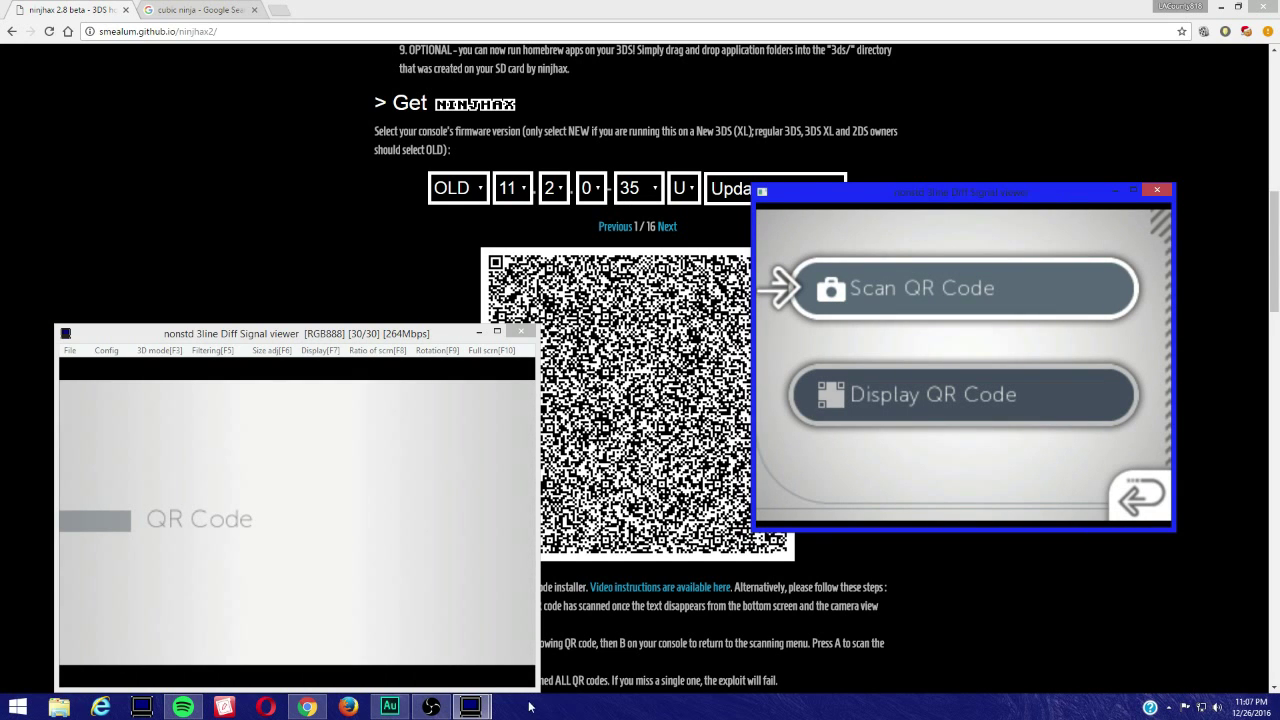
- Combine both 3DS screens into a single viewer window and move it clear of the QR code
{"action": "left_click", "coordinate": [278, 337]}
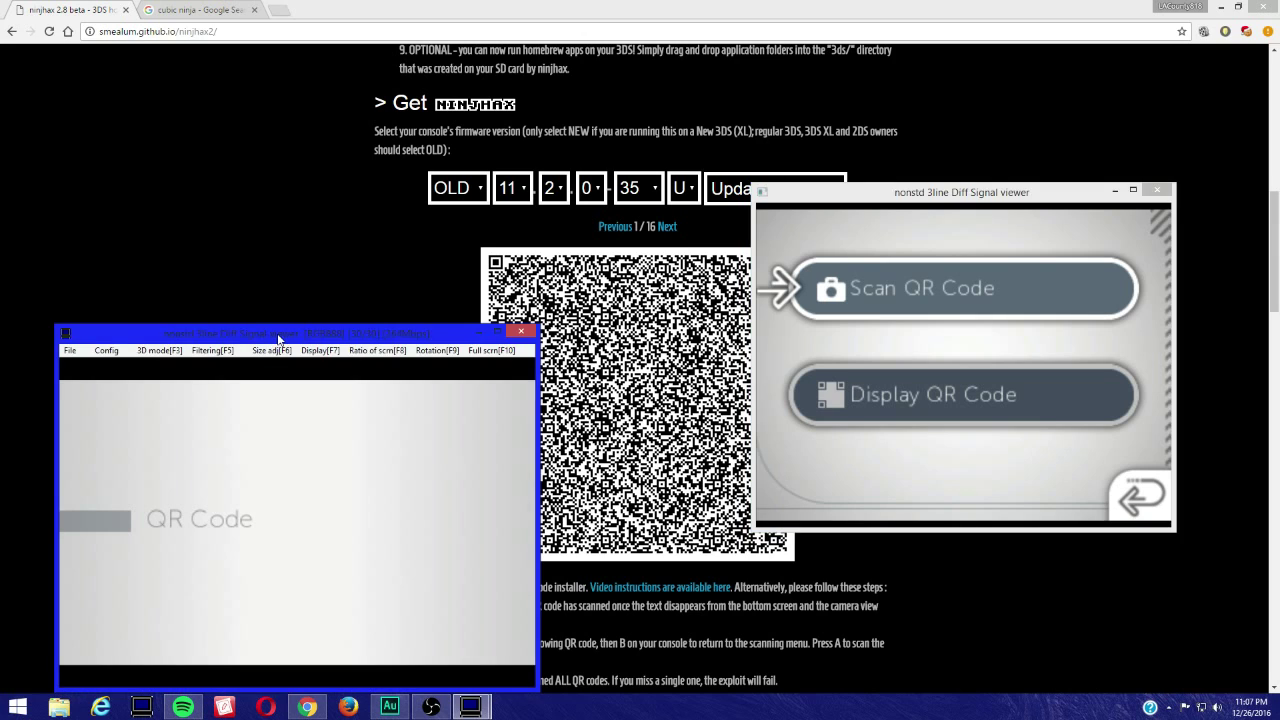
{"action": "key", "text": "F7"}
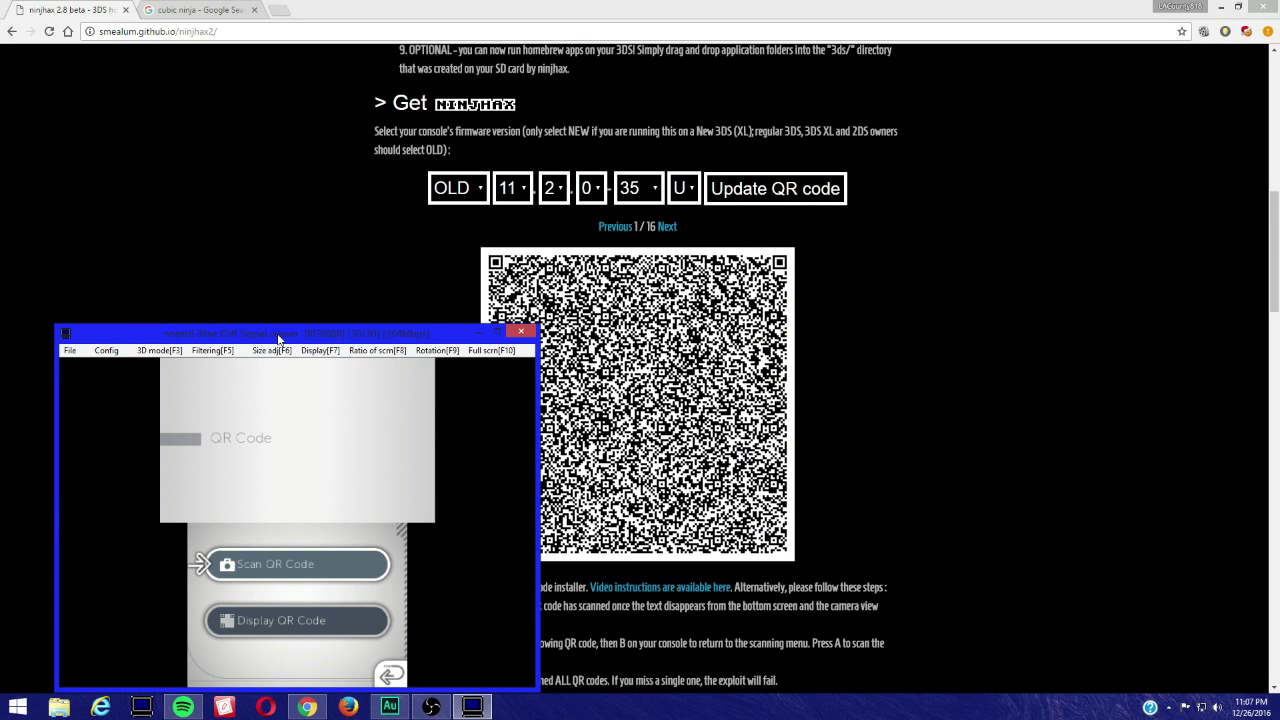
{"action": "left_click_drag", "start_coordinate": [278, 337], "coordinate": [192, 276]}
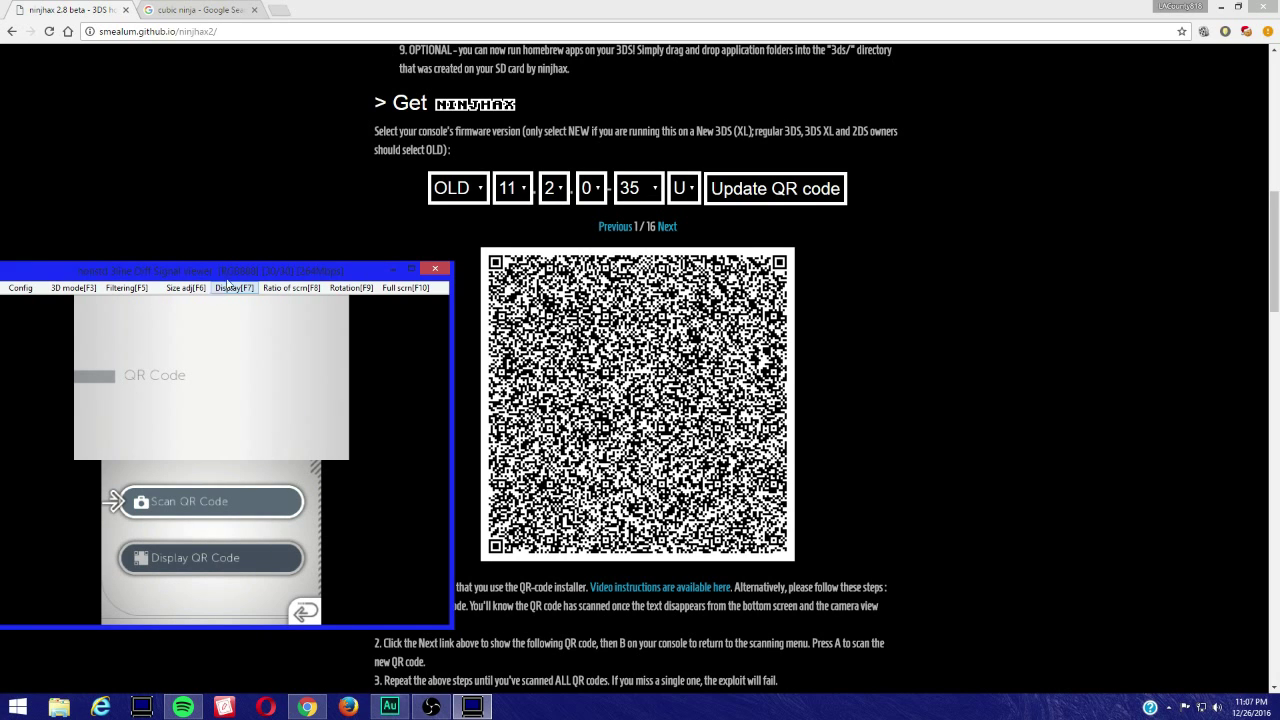
- Advance to the second QR code, bring up the 3DS screen viewer for scanning, and advance to the third code
{"action": "left_click", "coordinate": [662, 228]}
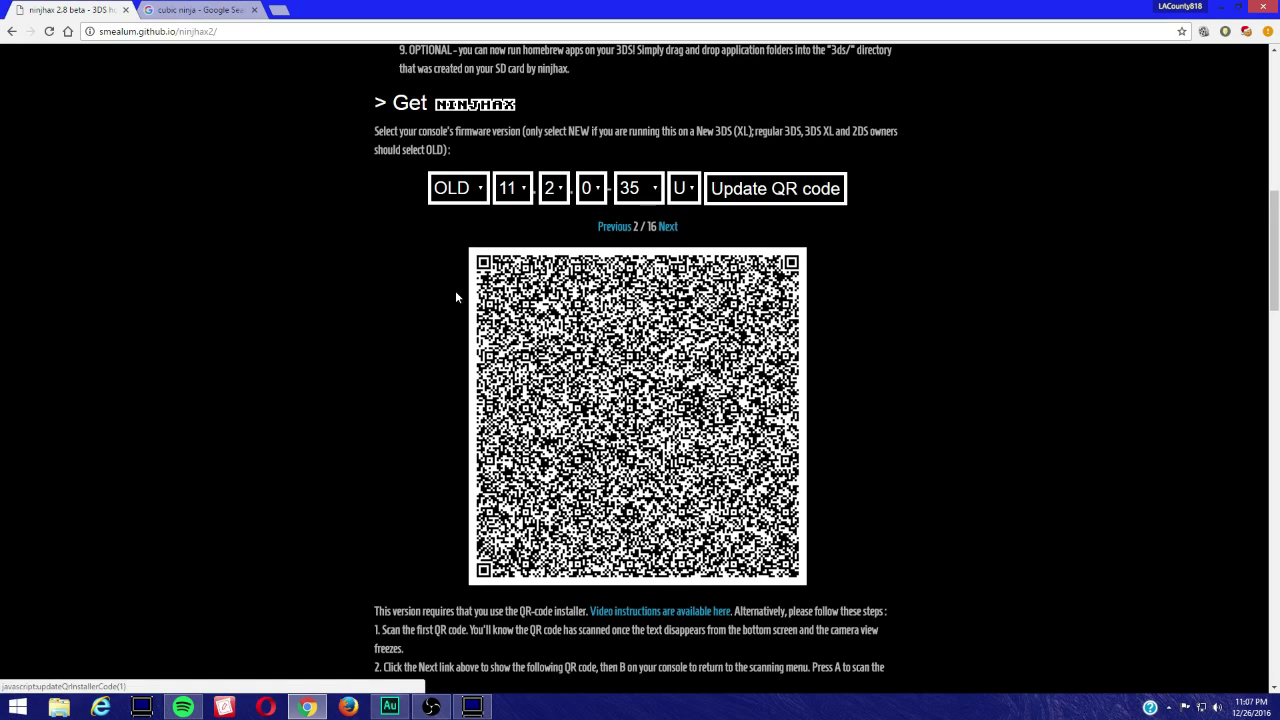
{"action": "left_click", "coordinate": [474, 708]}
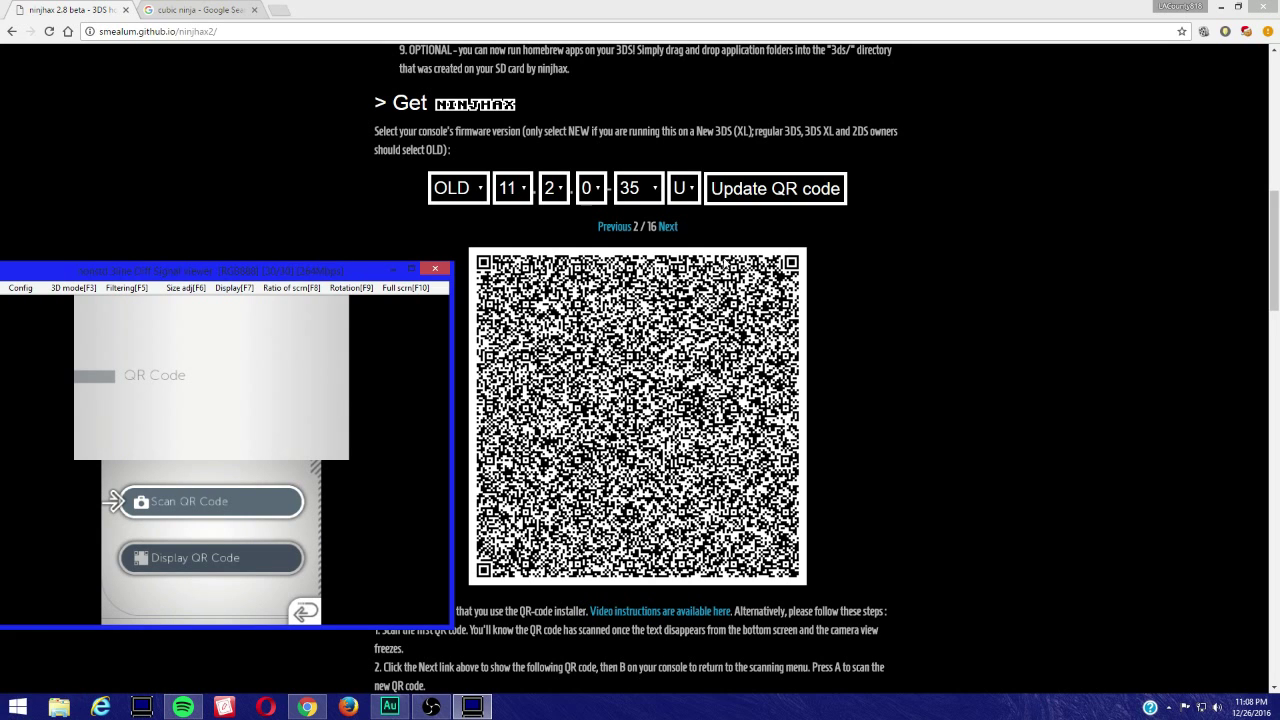
{"action": "left_click", "coordinate": [668, 227]}
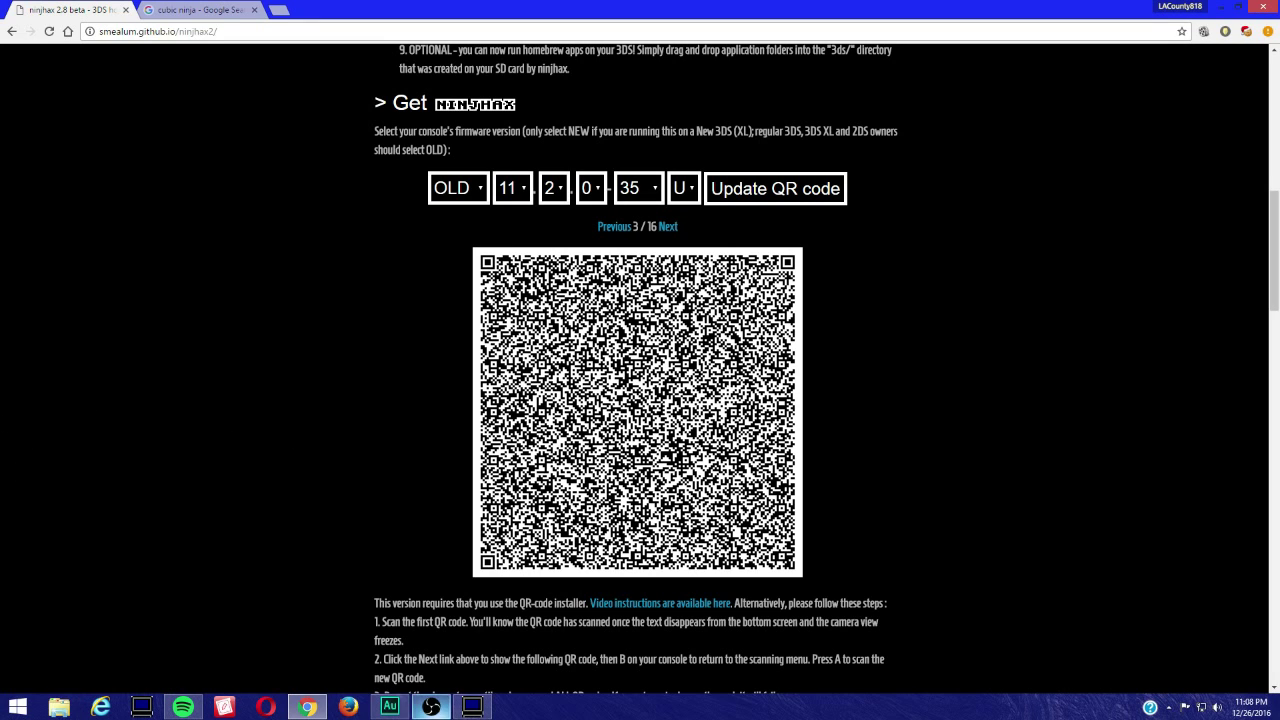
{"action": "mouse_move", "coordinate": [431, 707]}
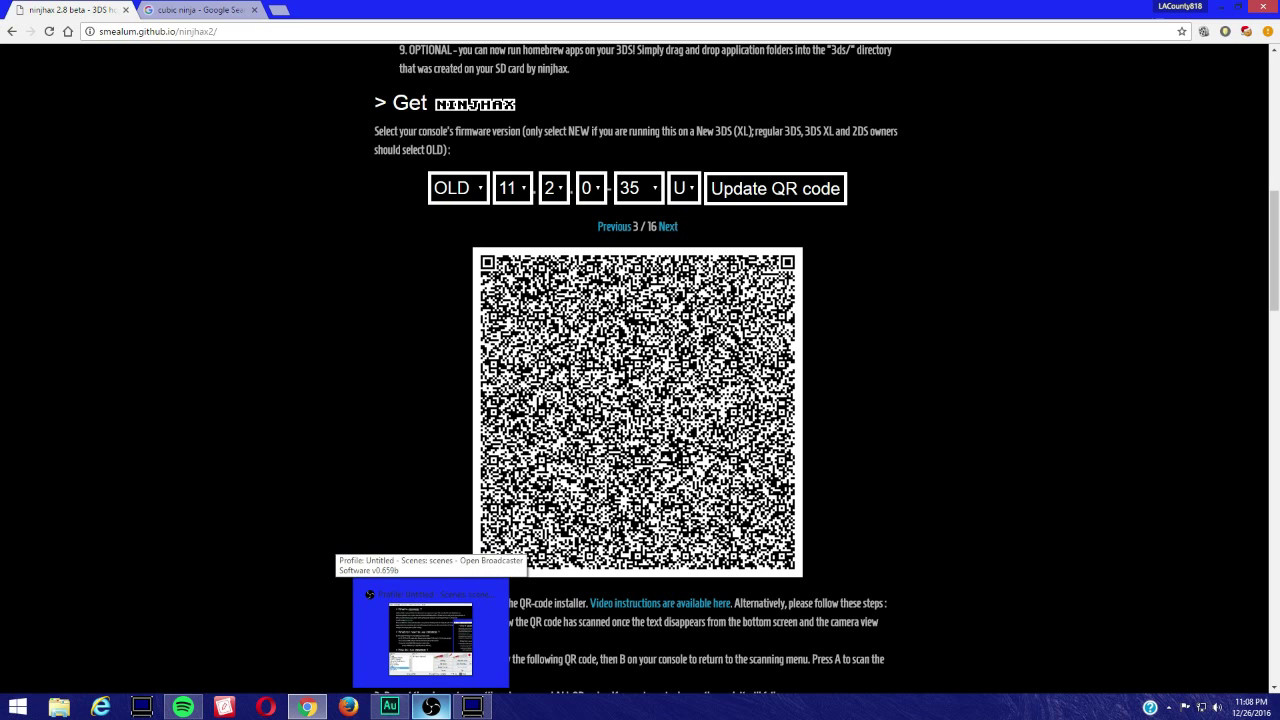
{"action": "left_click", "coordinate": [430, 635]}
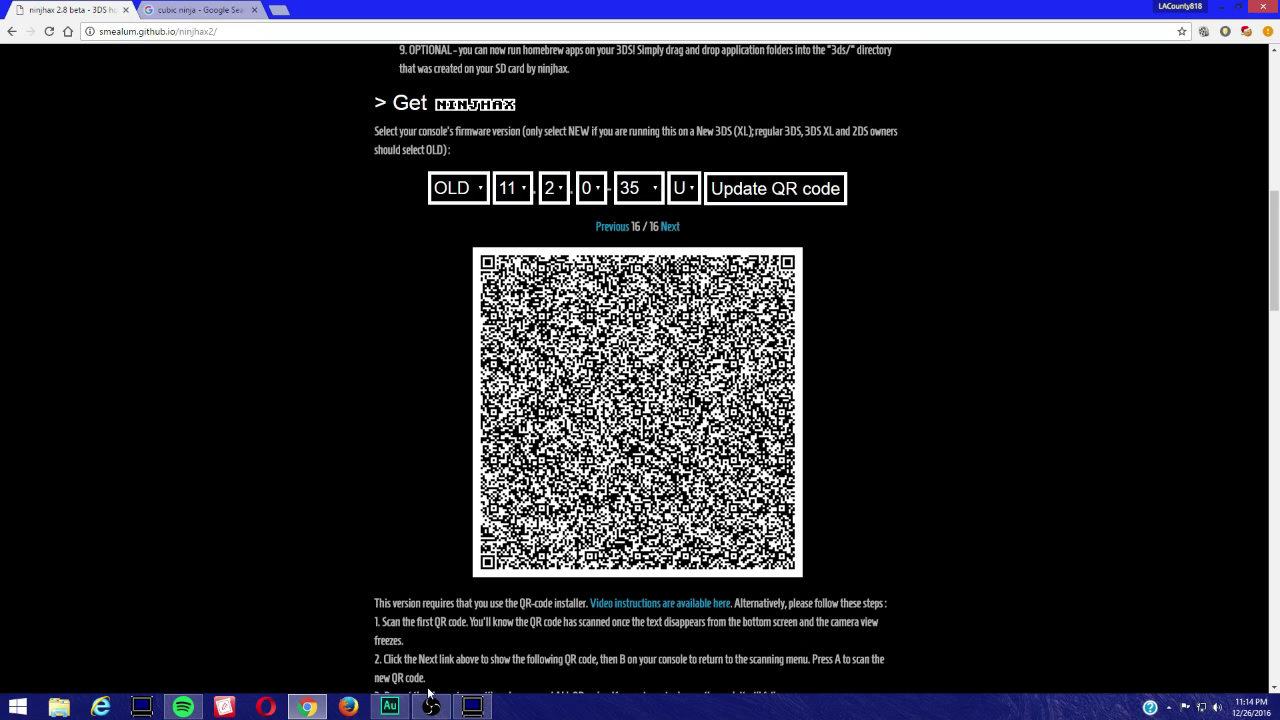
{"action": "mouse_move", "coordinate": [434, 703]}
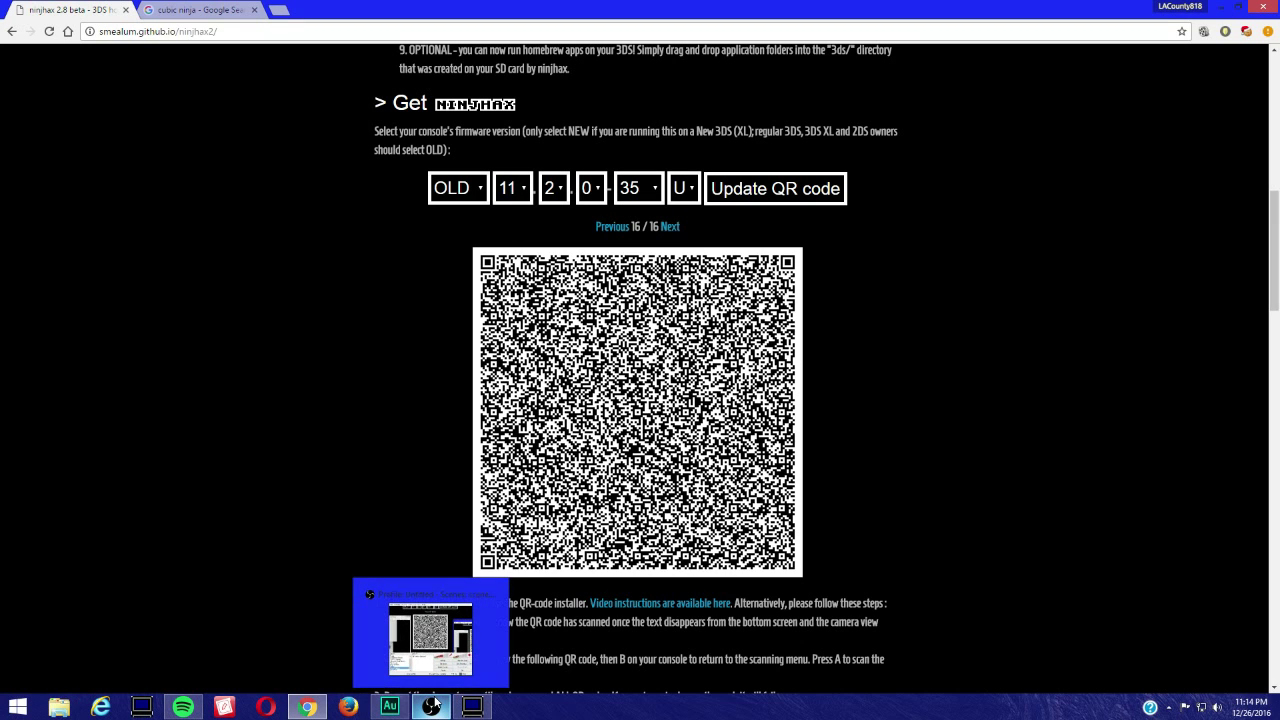
- Bring up the 3DS screen viewer and move it clear of the sixteenth QR code for scanning
{"action": "left_click", "coordinate": [472, 706]}
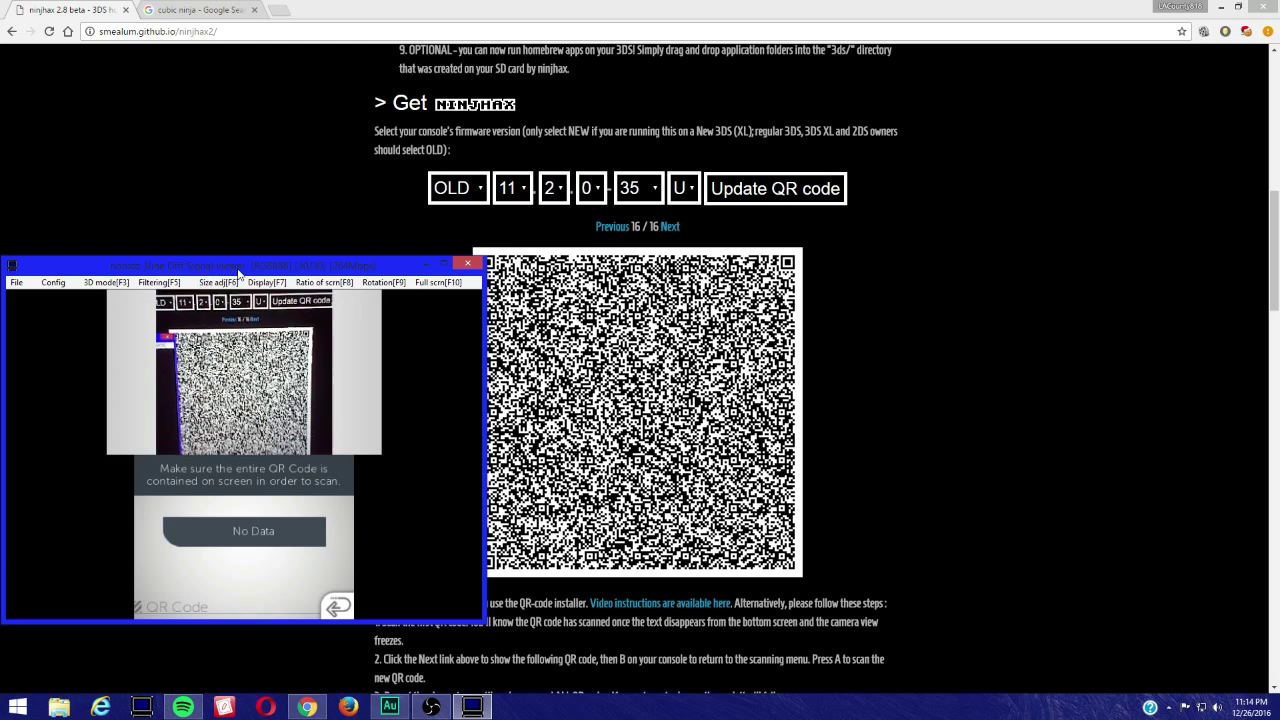
{"action": "left_click_drag", "start_coordinate": [241, 272], "coordinate": [193, 267]}
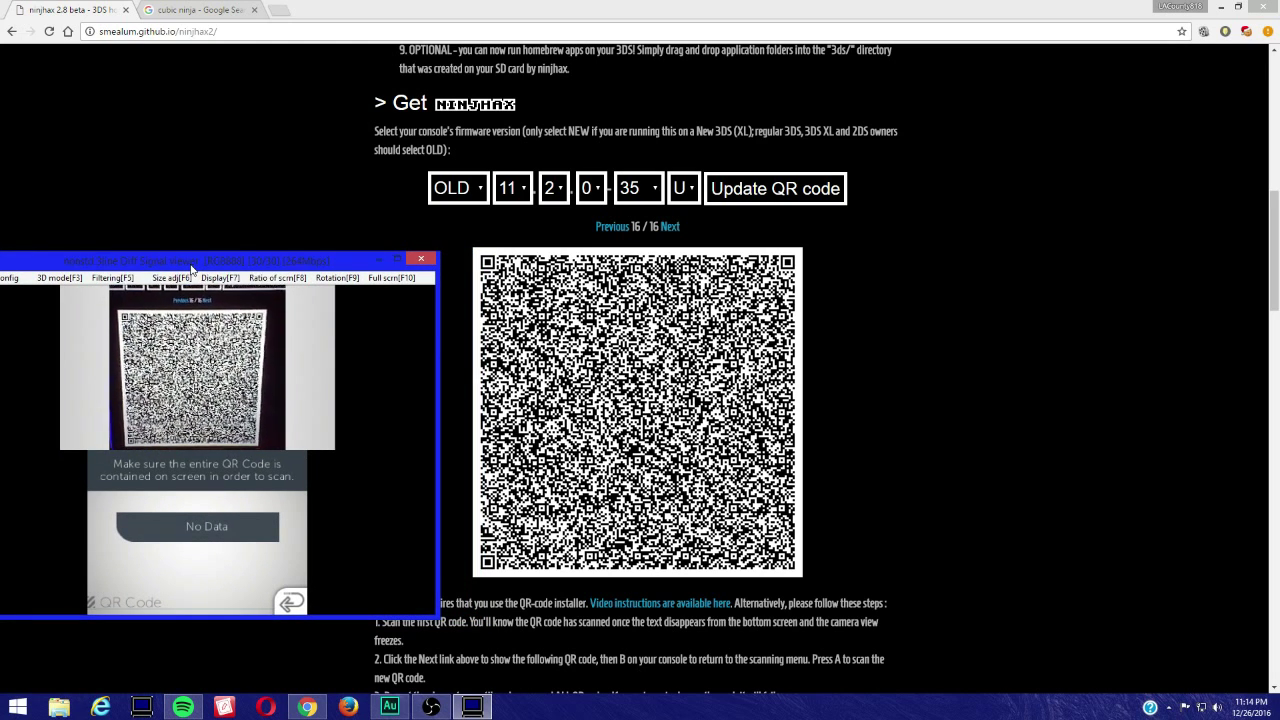